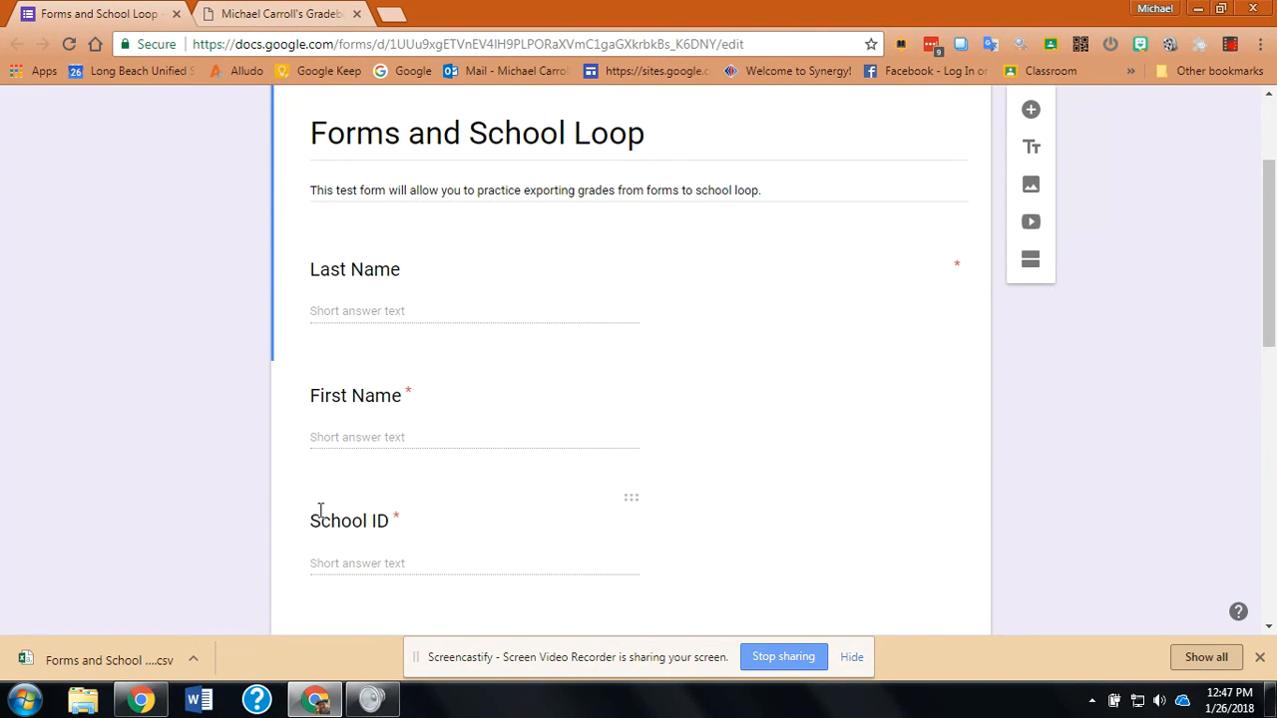
- Review the form's student identification questions and the summary of its responses
scroll(1272, 233, "down", 1)
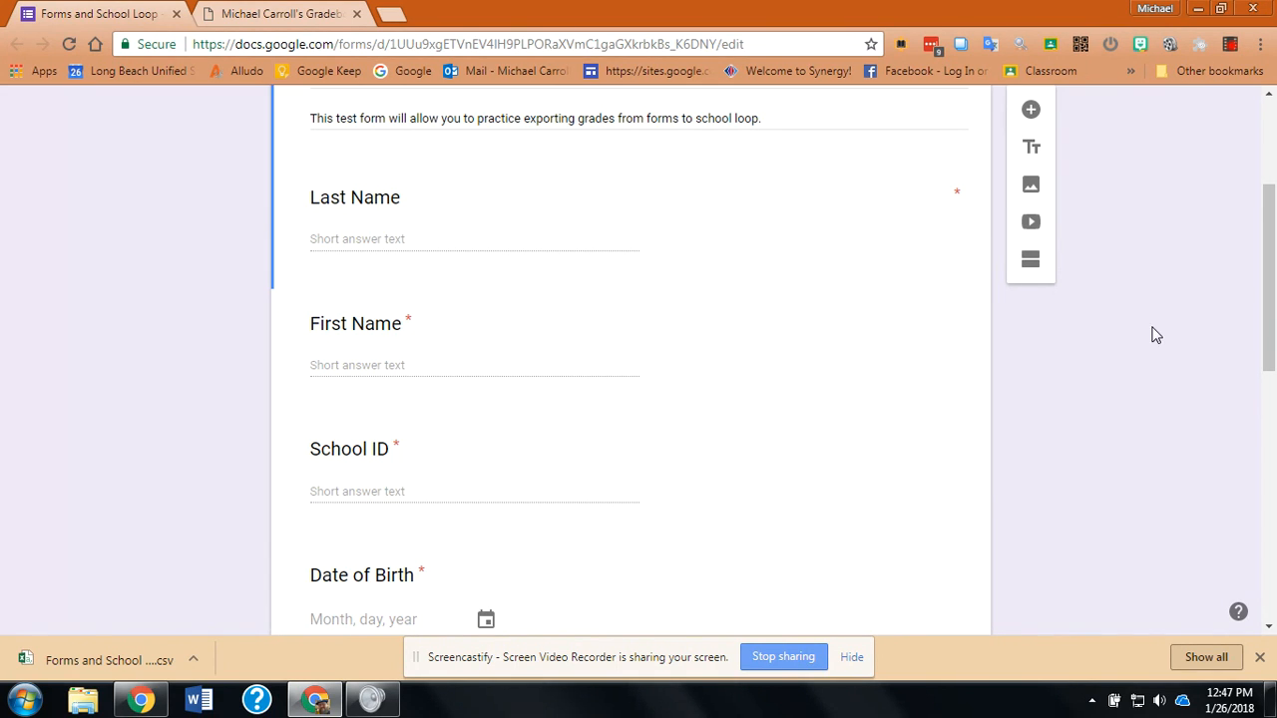
mouse_move(1268, 251)
left_mouse_down()
mouse_move(1269, 319)
mouse_move(1267, 250)
mouse_move(1263, 265)
left_mouse_up()
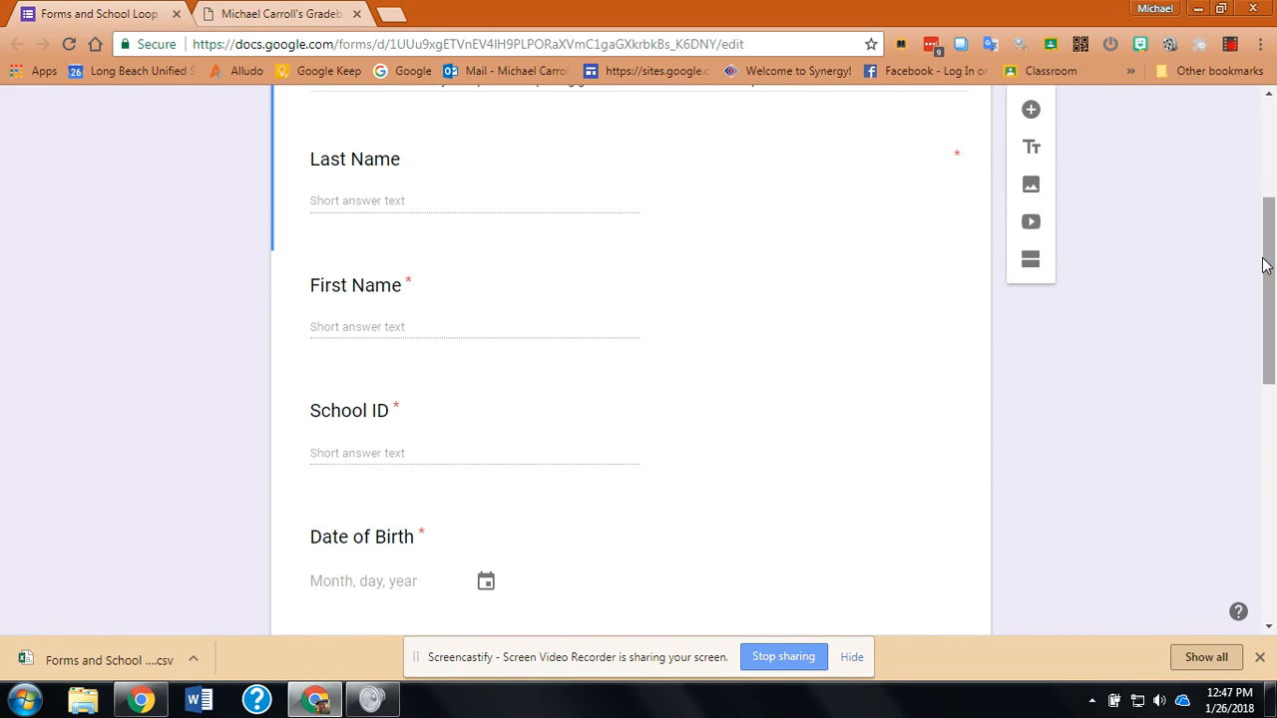
left_click_drag(1263, 264, 1273, 155)
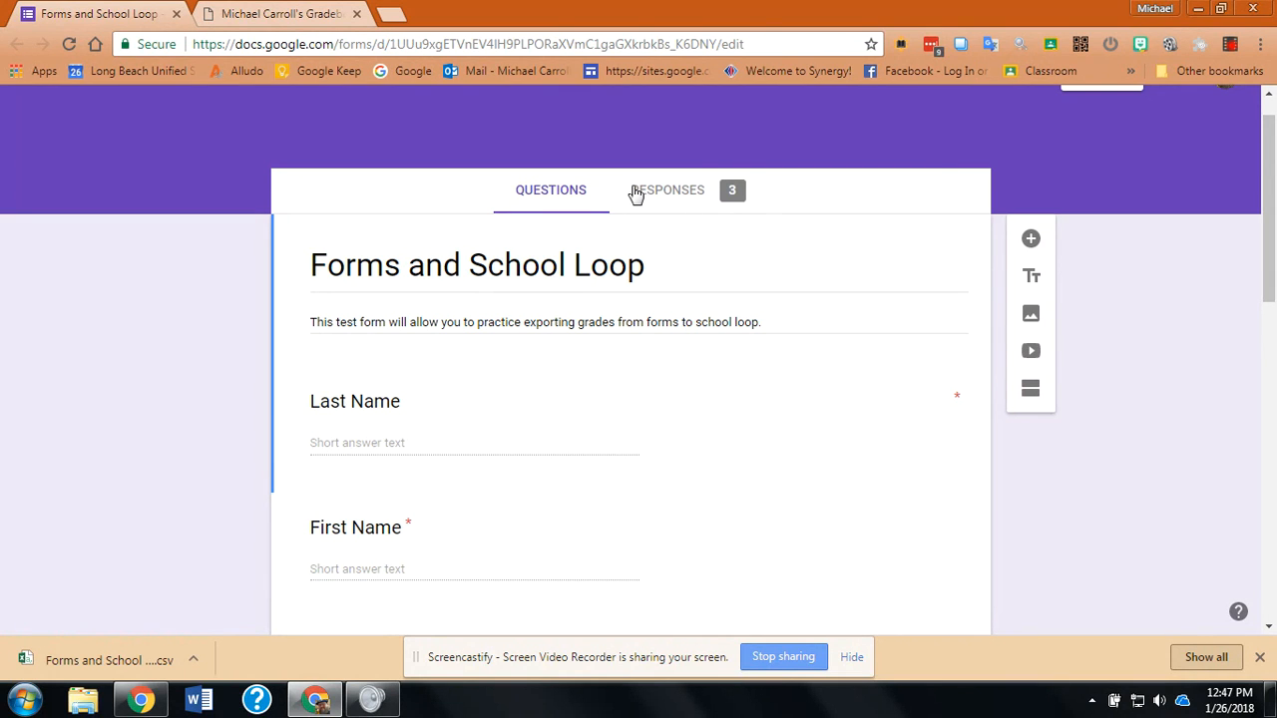
left_click(691, 196)
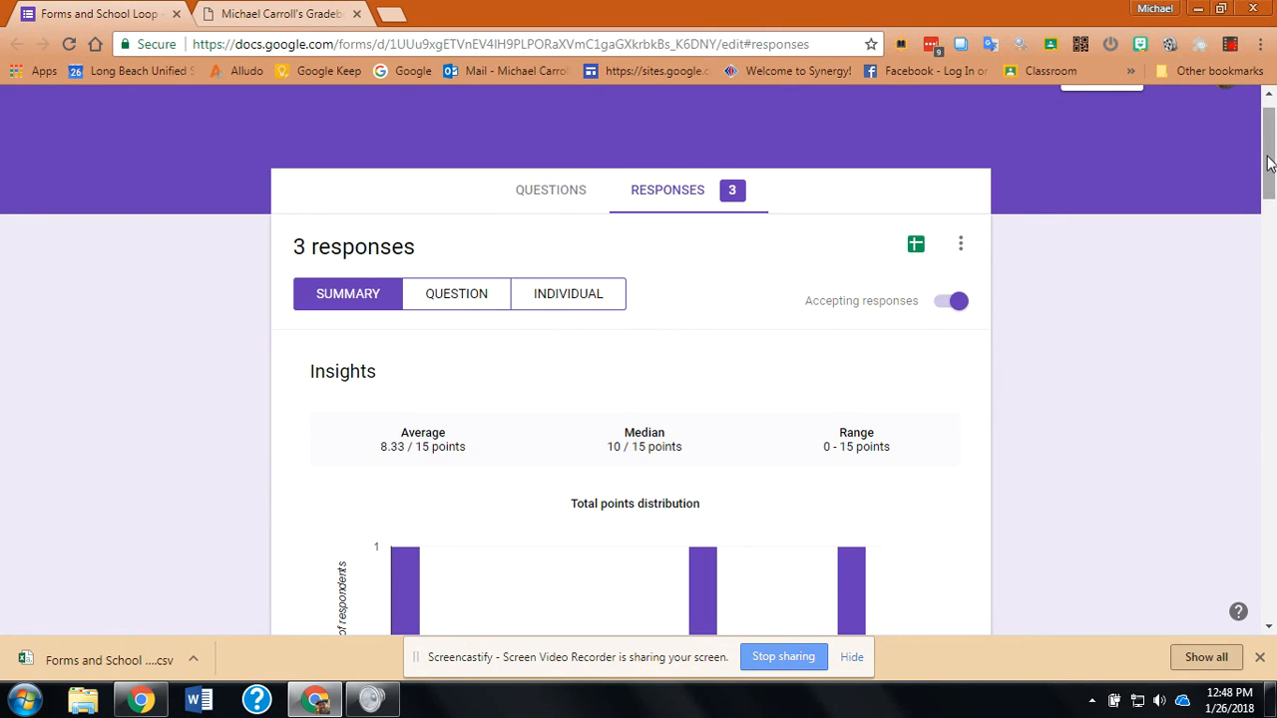
scroll(1268, 177, "down", 1)
left_click_drag(1269, 177, 1271, 149)
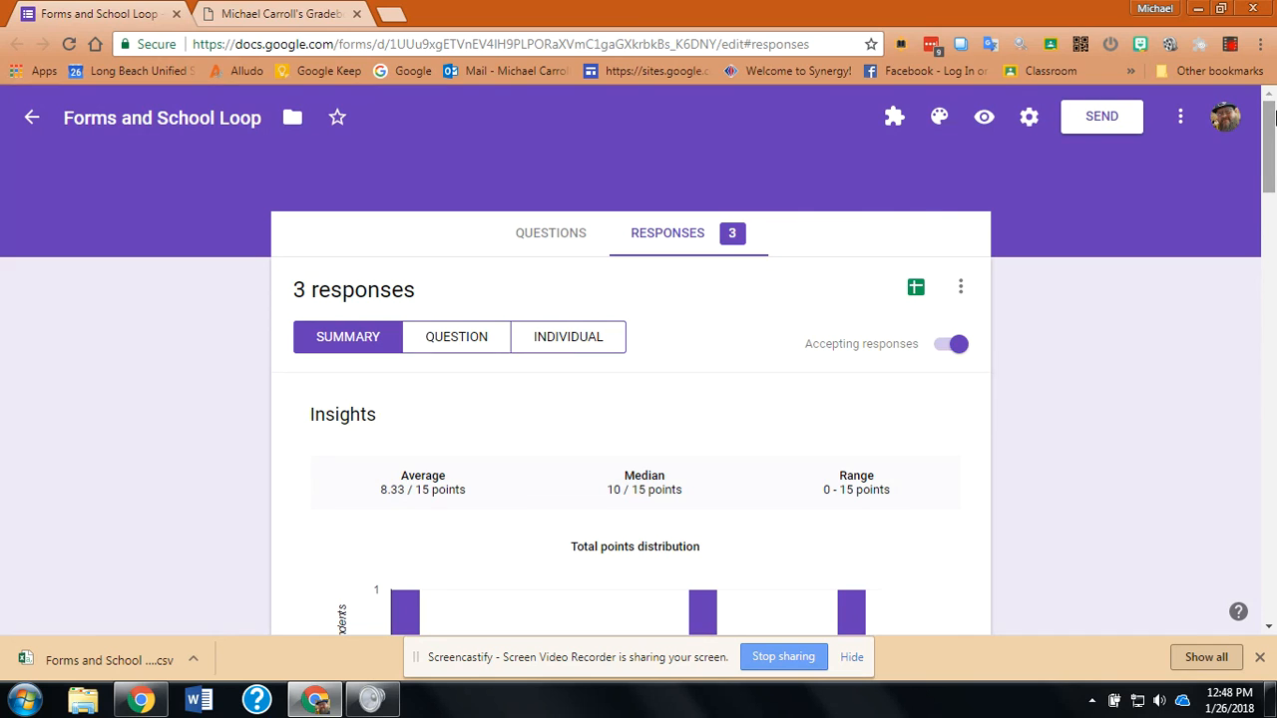
- Switch the form's "Make this a quiz" option off and on again, and save the settings
left_click(1030, 118)
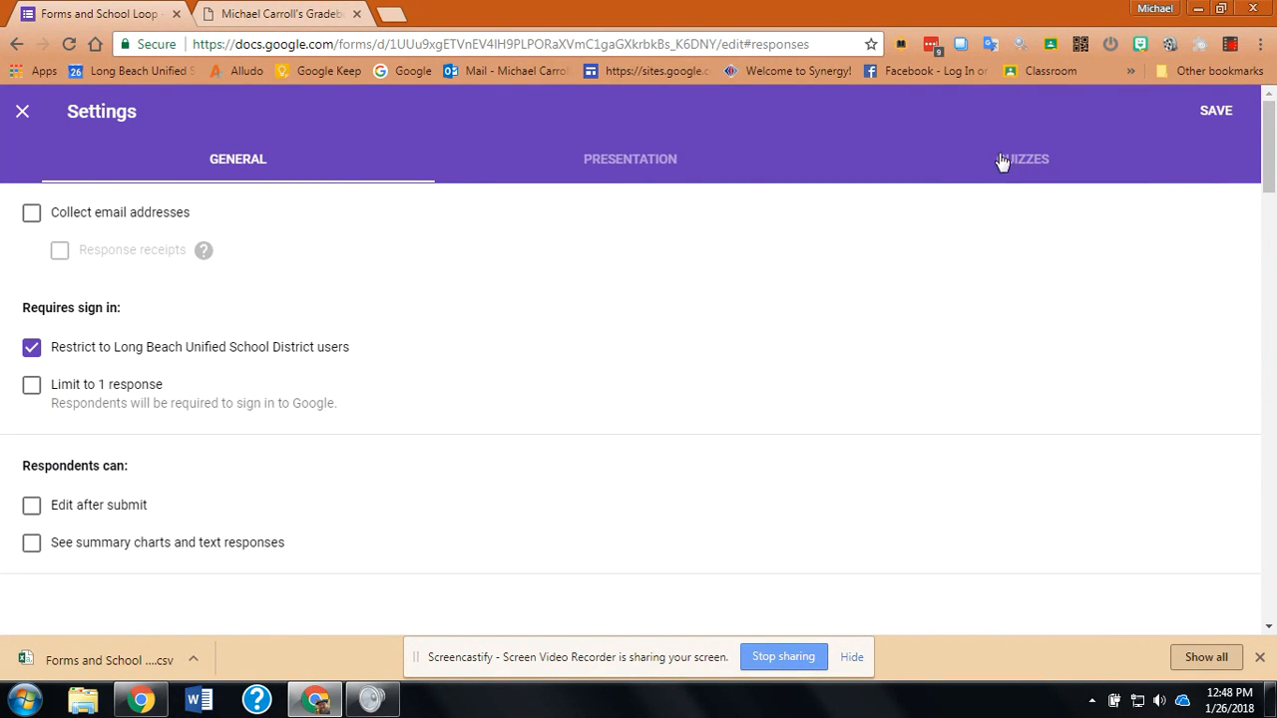
left_click(1031, 166)
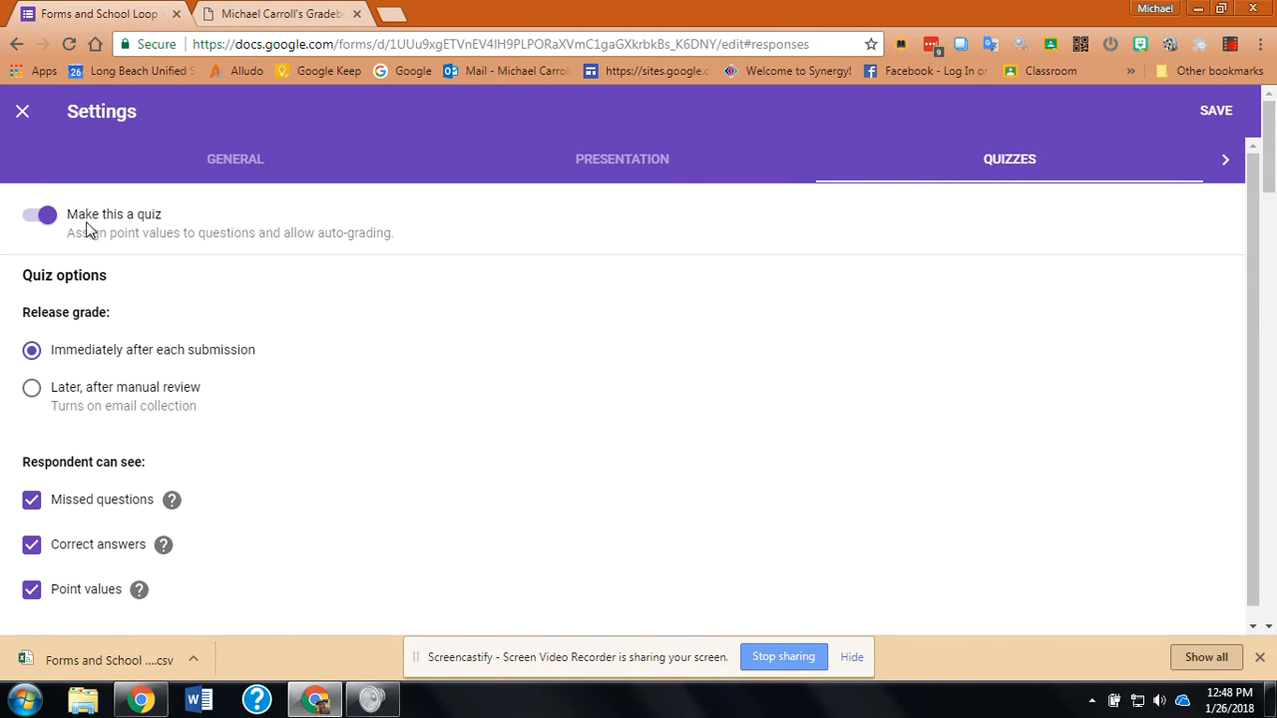
left_click(29, 223)
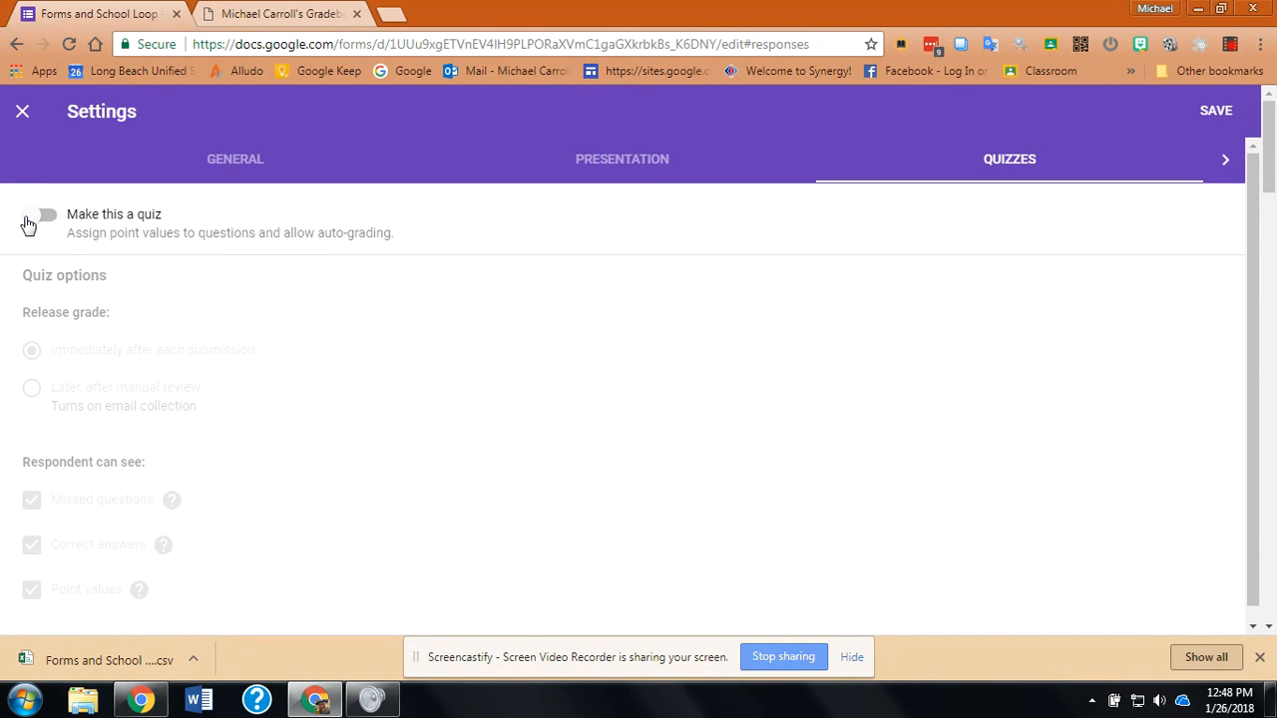
left_click(30, 221)
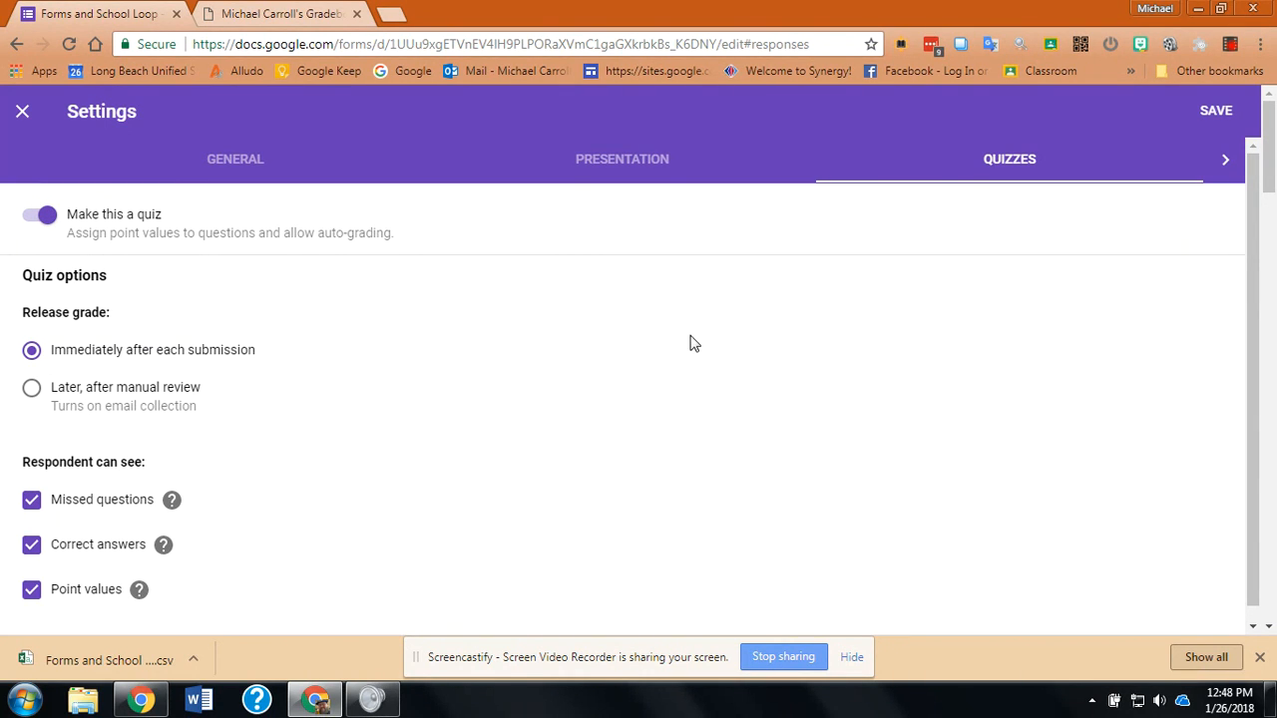
left_click_drag(1247, 250, 1253, 288)
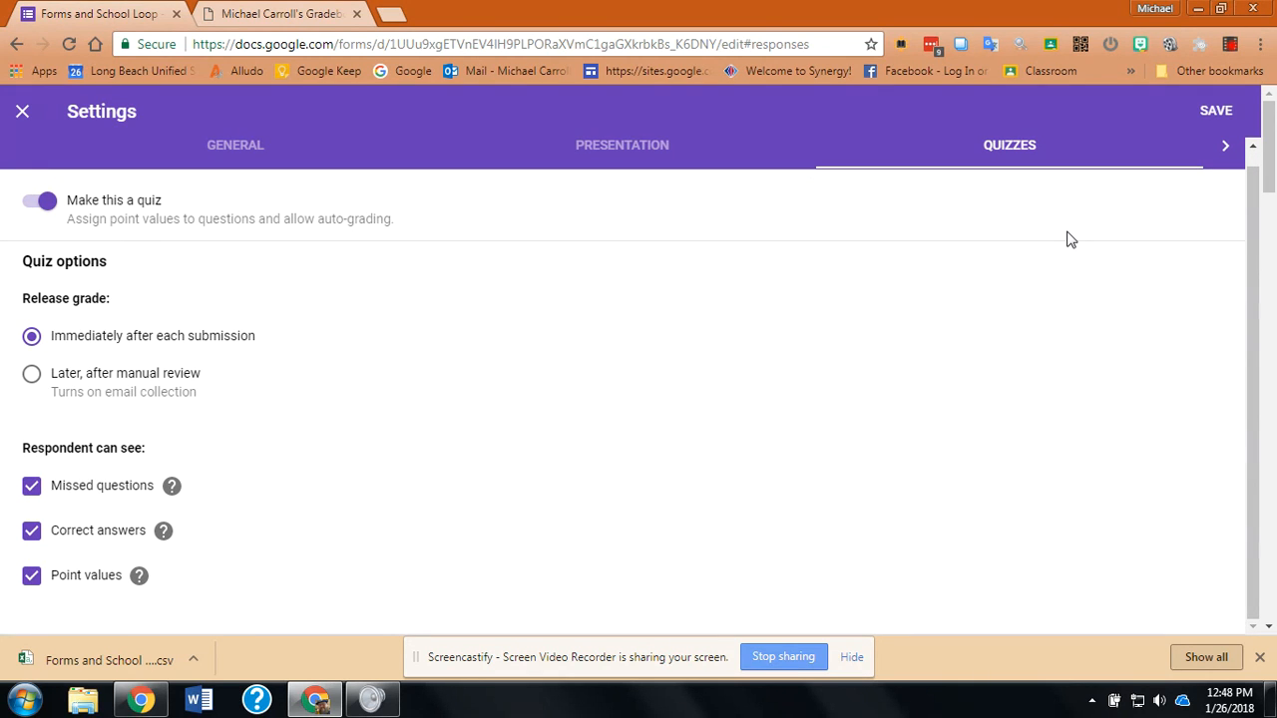
left_click(1215, 112)
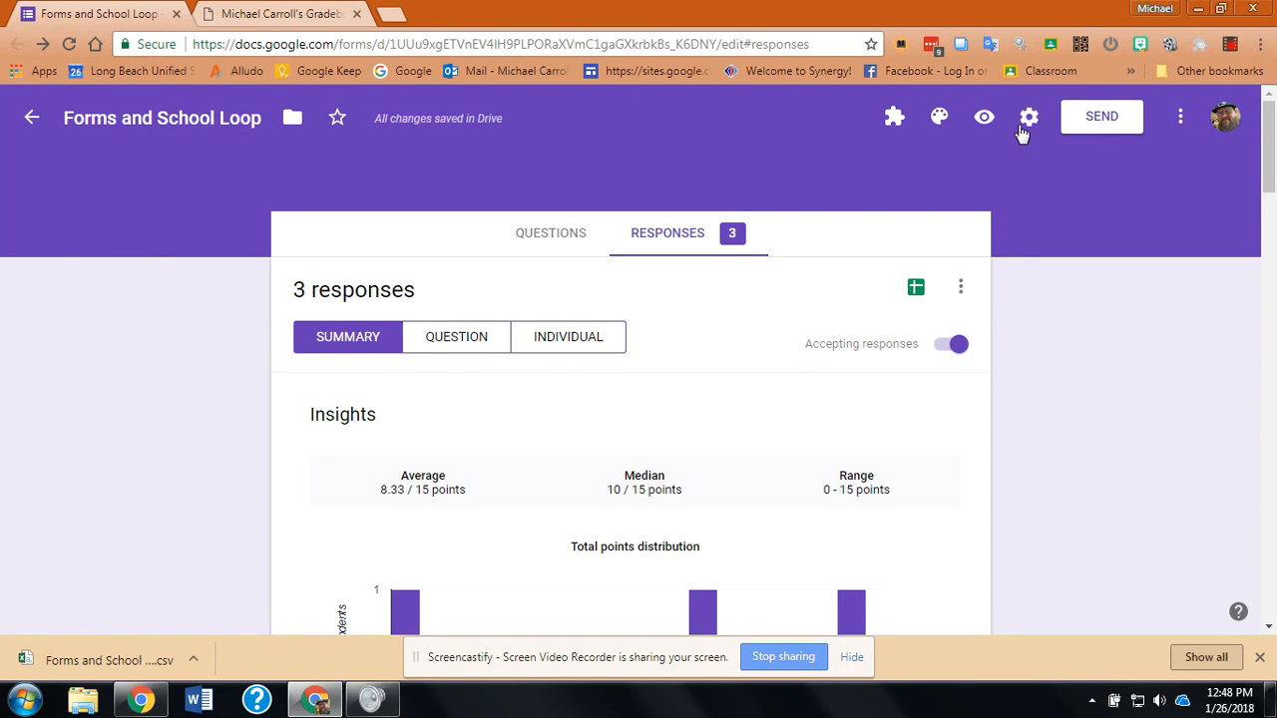
- Return to the form's questions and open the answer key for "The sky is..." to inspect its correct answer and points
left_click_drag(1268, 149, 1267, 152)
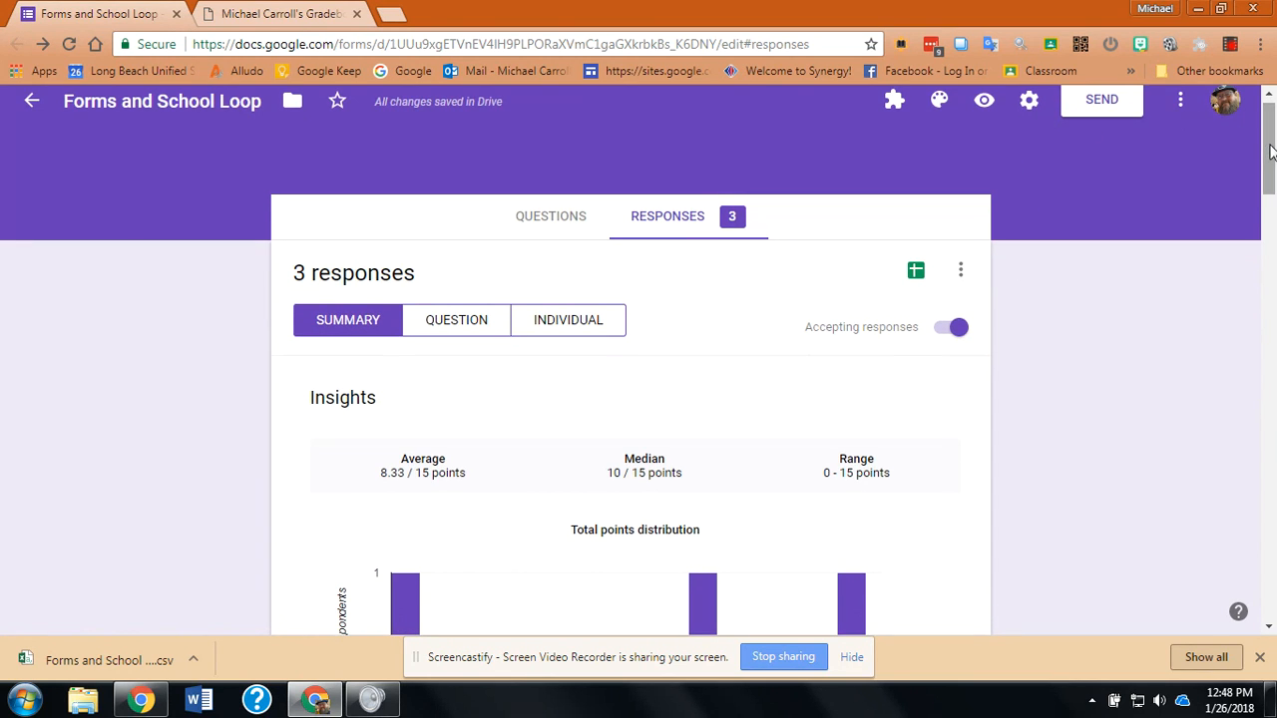
left_click(515, 219)
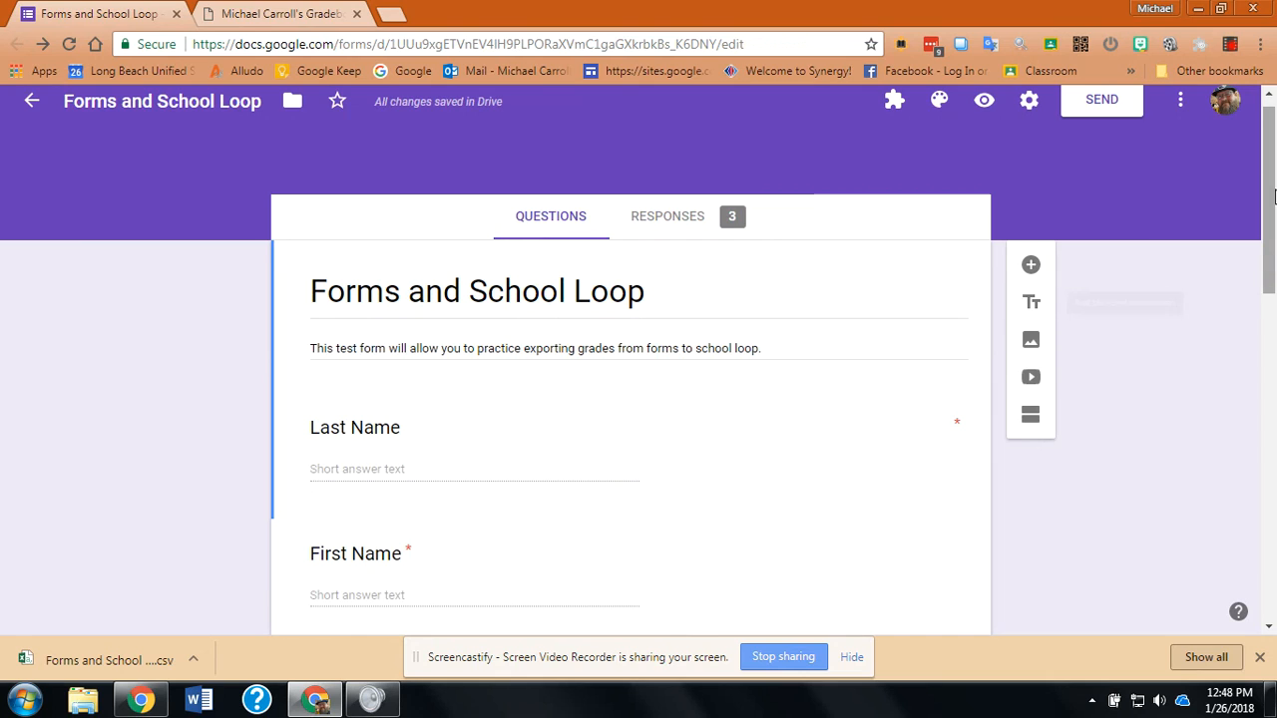
left_click_drag(1271, 204, 1273, 413)
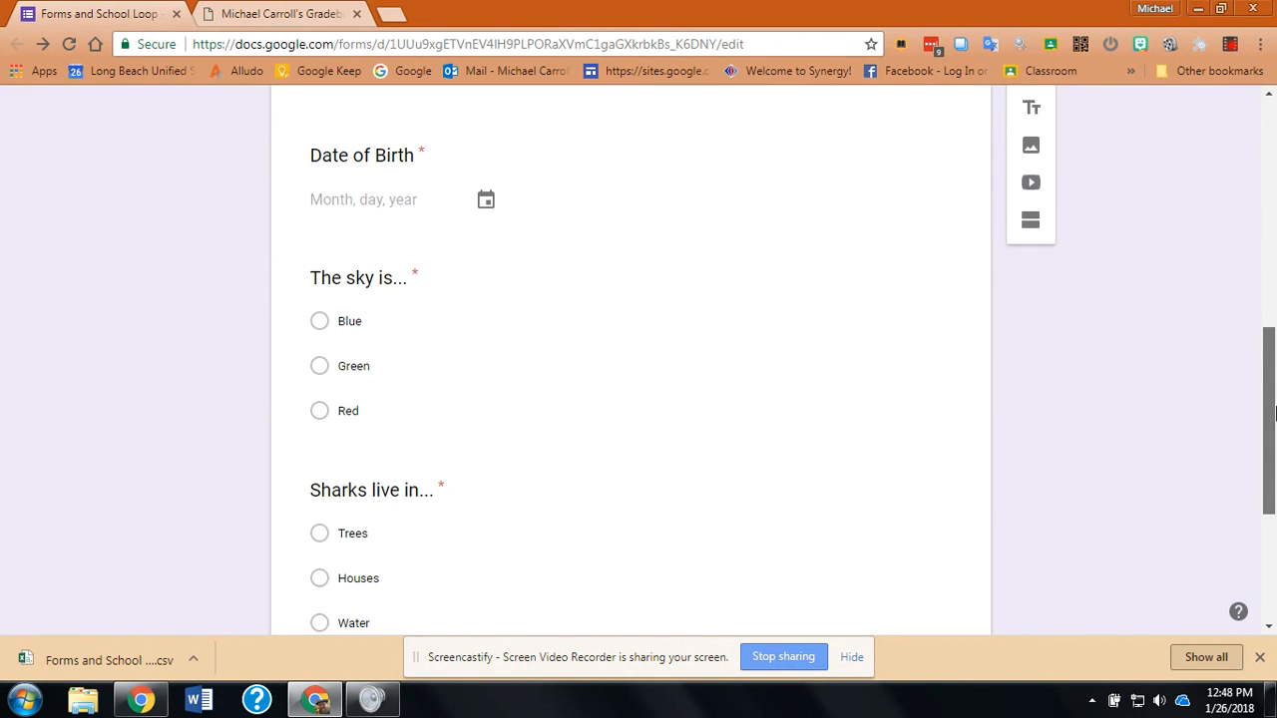
left_click(515, 376)
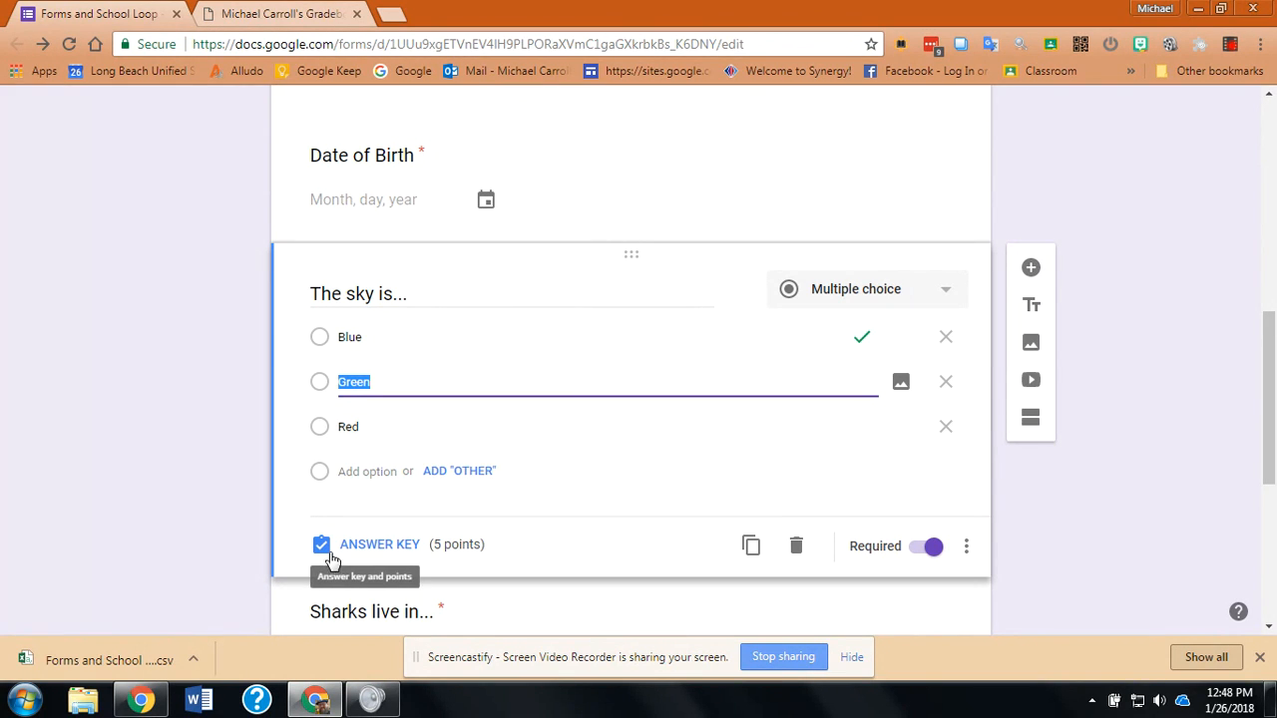
left_click(404, 548)
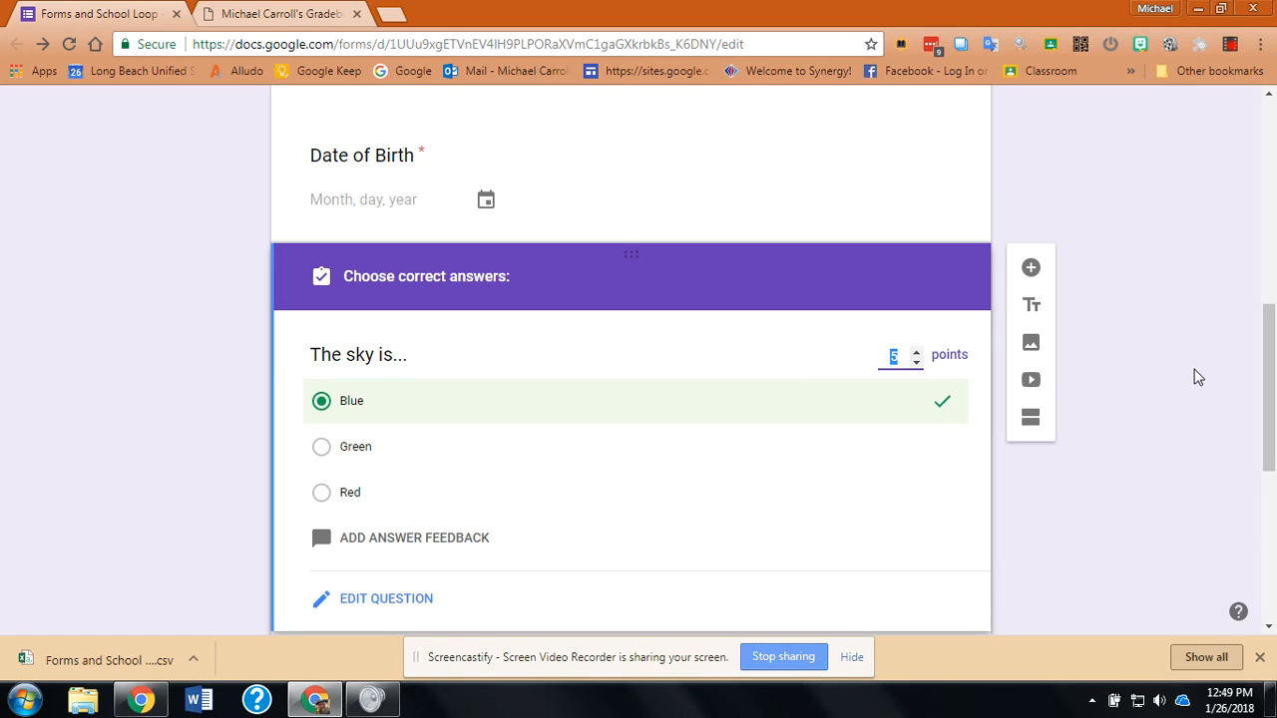
- Open the answer key of the "Sharks live in..." question to inspect its correct answer and points
left_click_drag(1267, 326, 1268, 423)
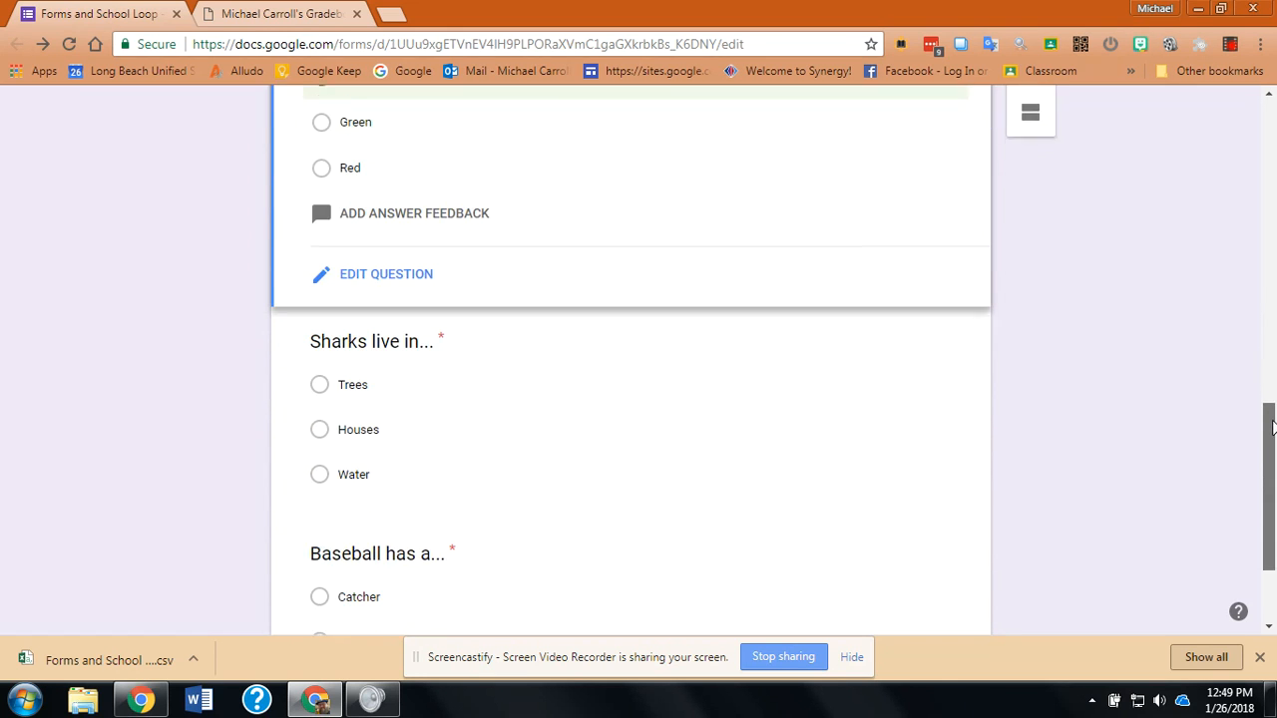
left_click(613, 421)
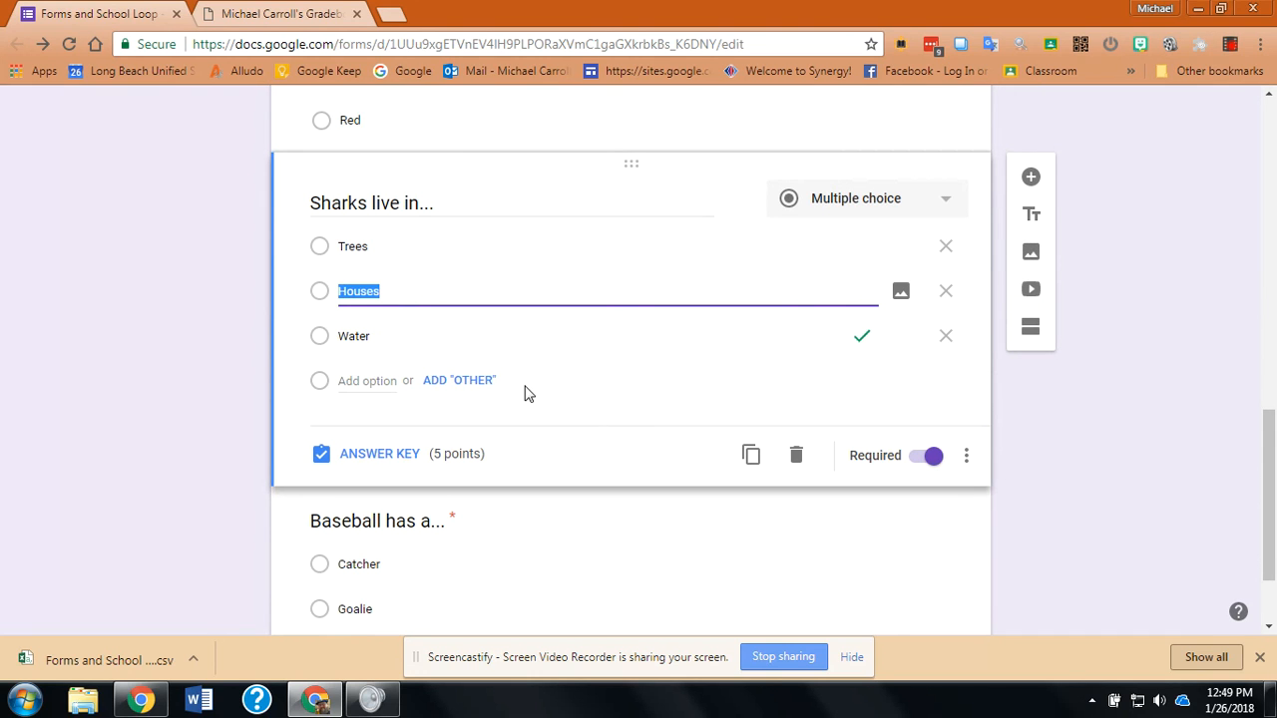
left_click(381, 453)
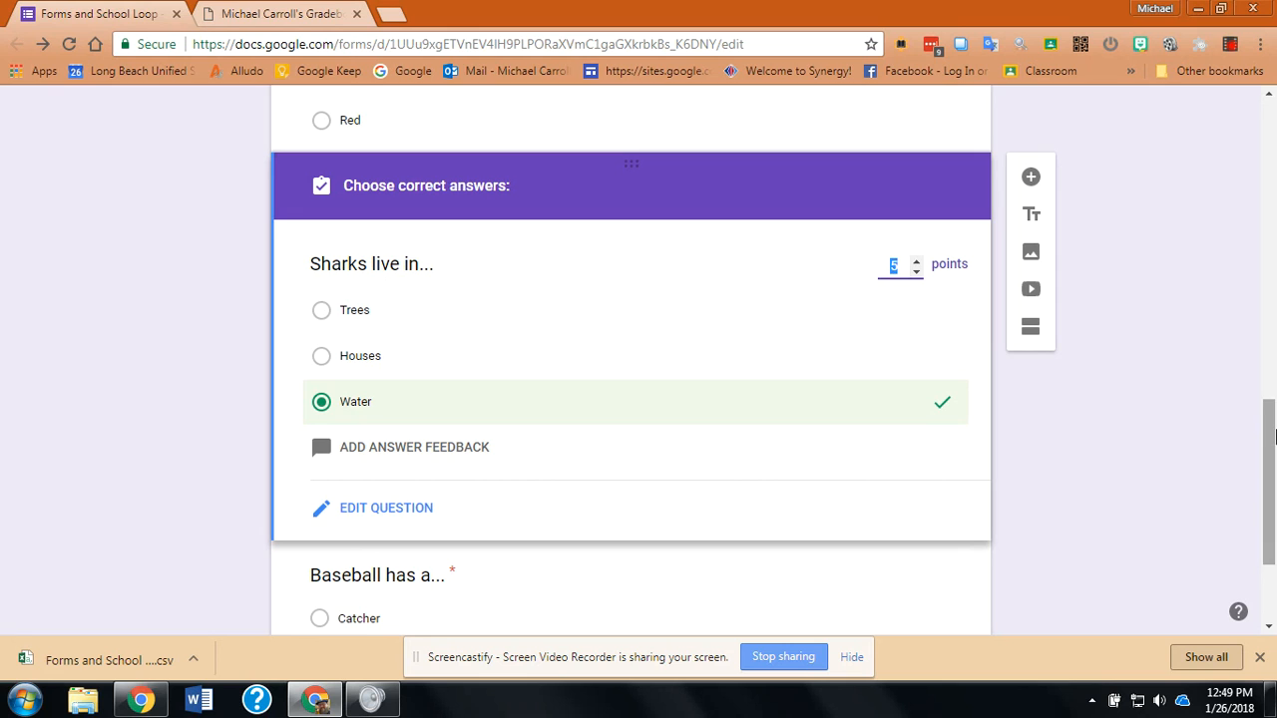
- Go back to "The sky is..." and return it from the answer key to question editing
left_click_drag(1272, 447, 1275, 343)
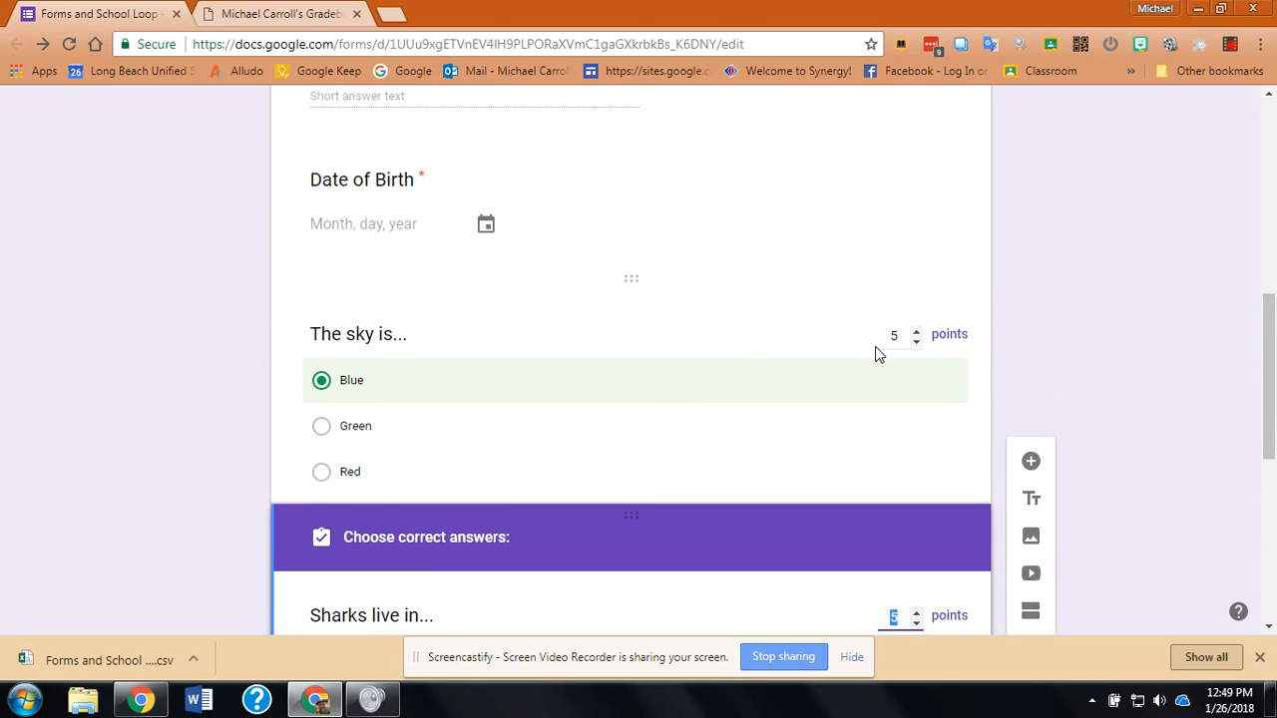
left_click(661, 385)
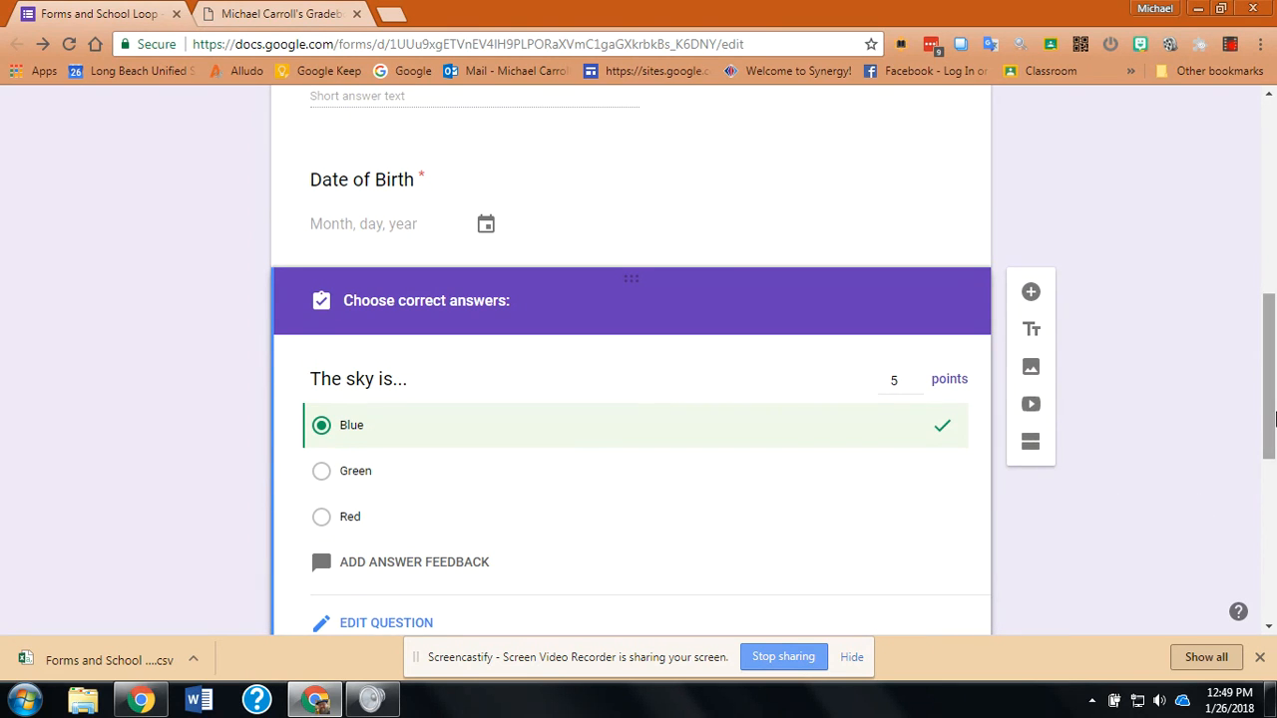
left_click_drag(1273, 418, 1273, 453)
left_click(410, 519)
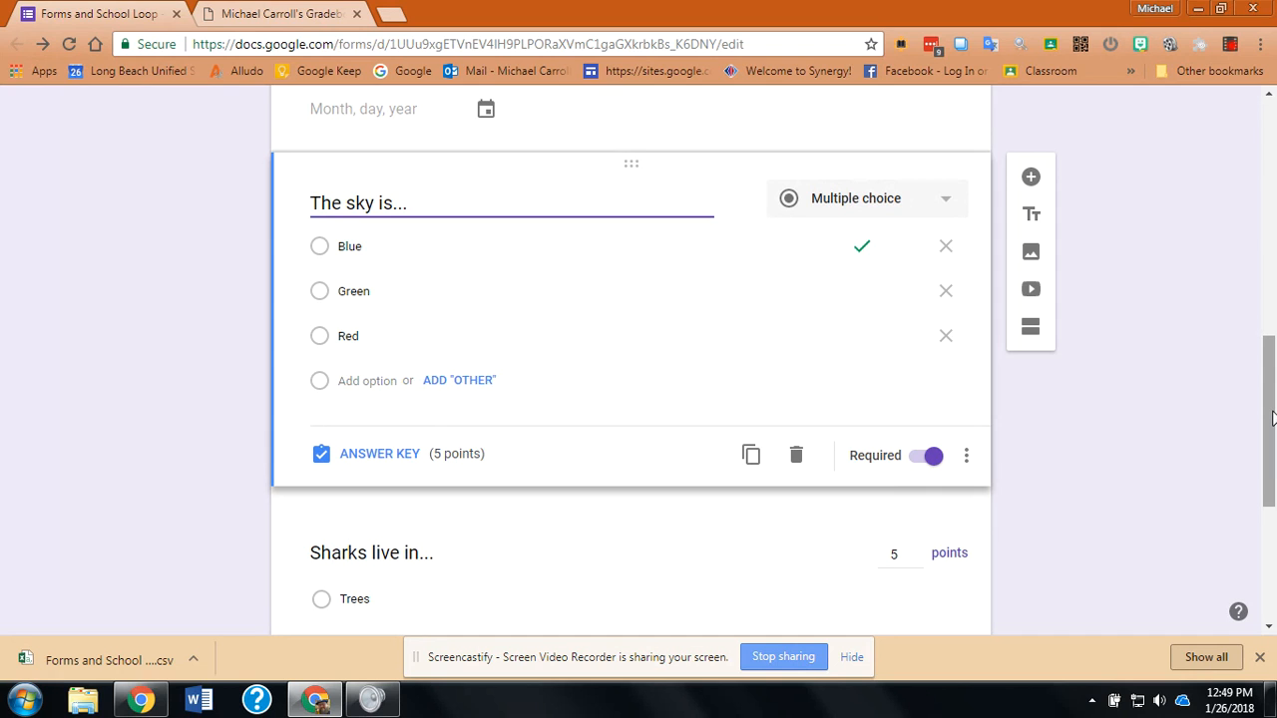
- Check the quiz options in the form's settings and close the settings without saving
left_click_drag(1272, 417, 1273, 267)
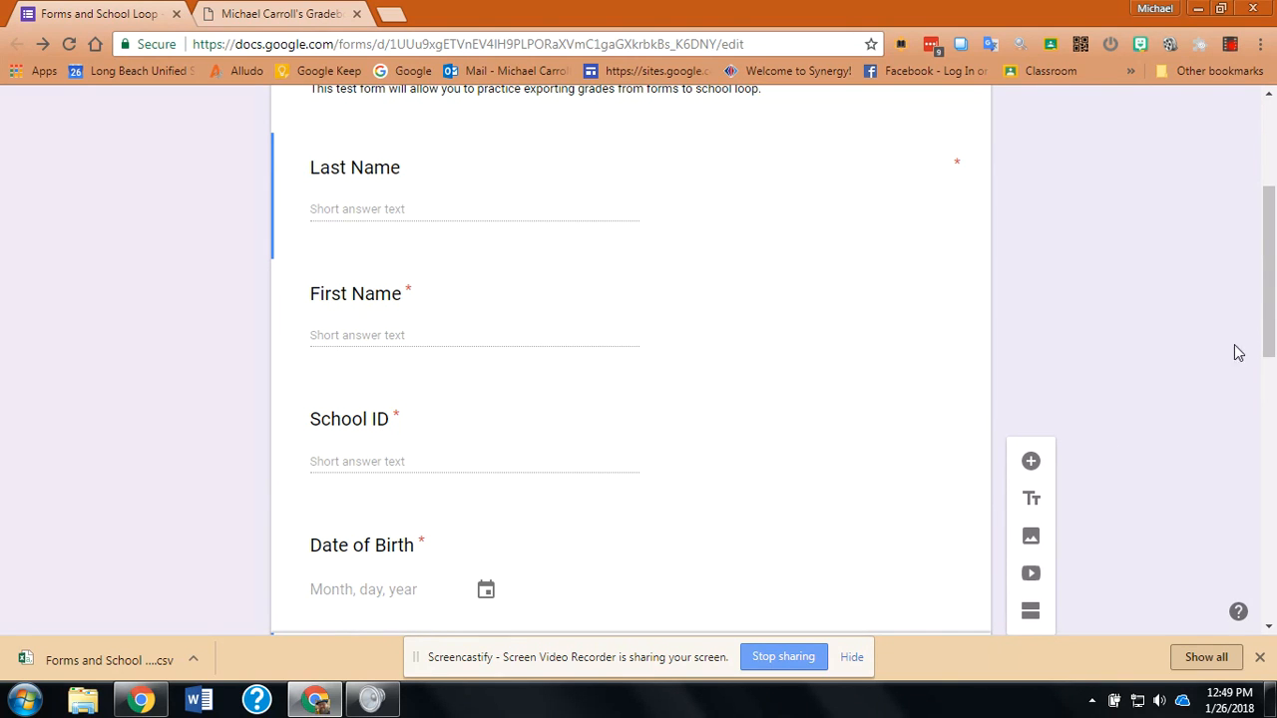
left_click_drag(1270, 342, 1271, 247)
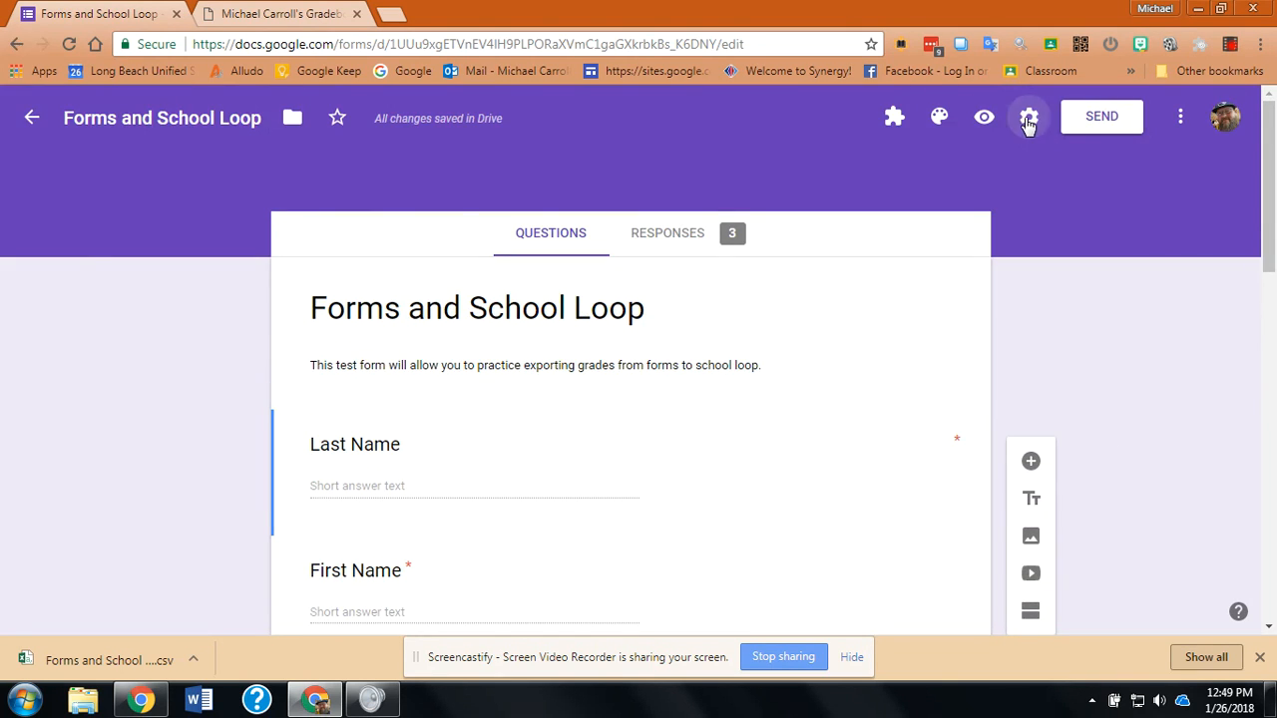
left_click(1028, 117)
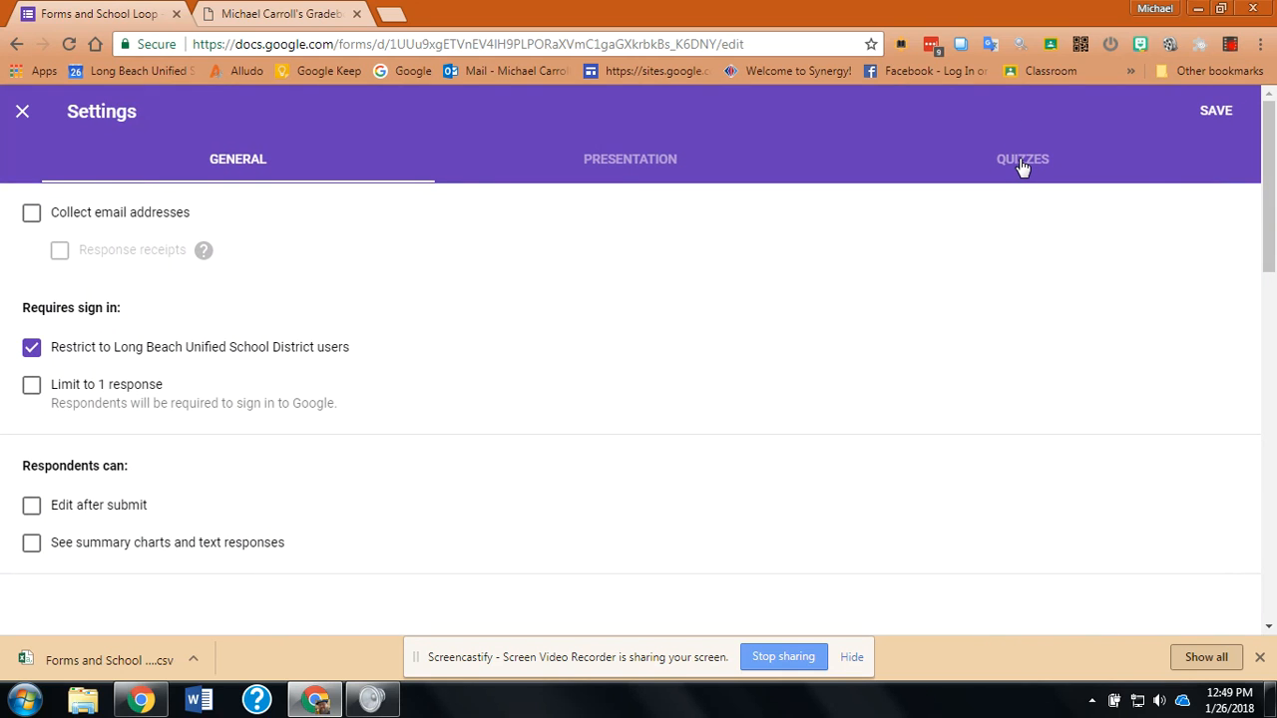
left_click(1022, 162)
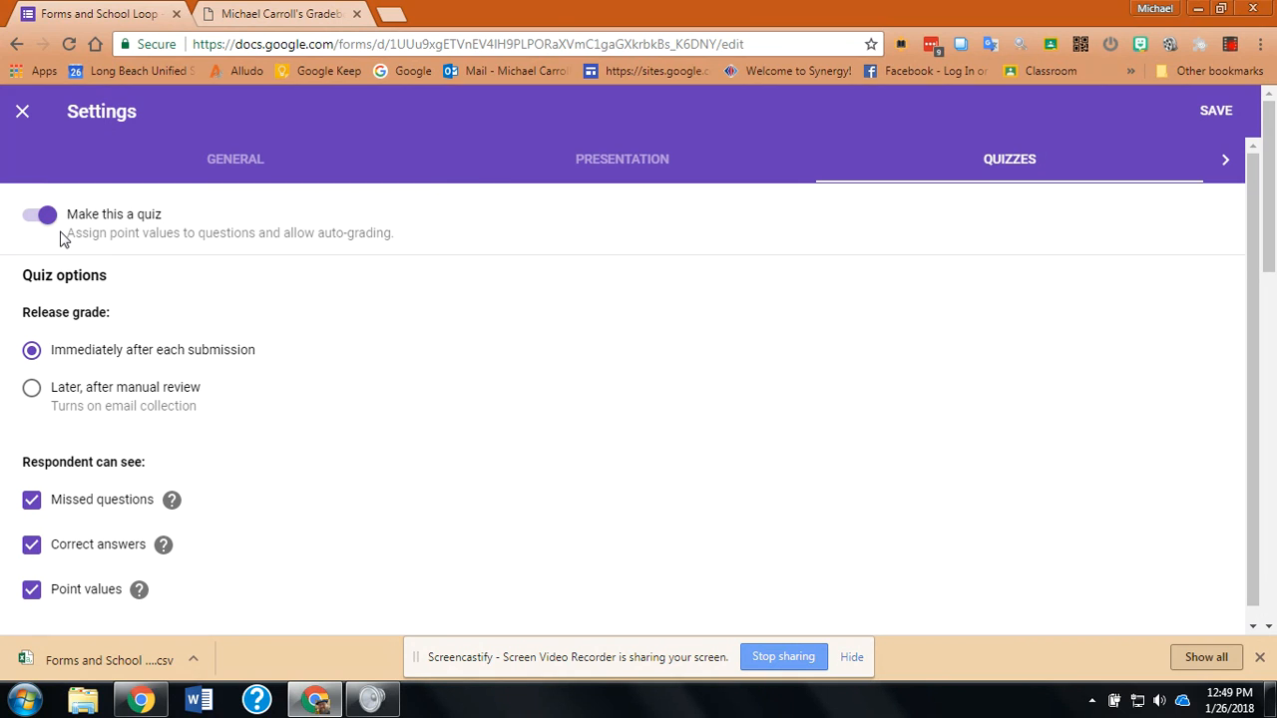
left_click(23, 112)
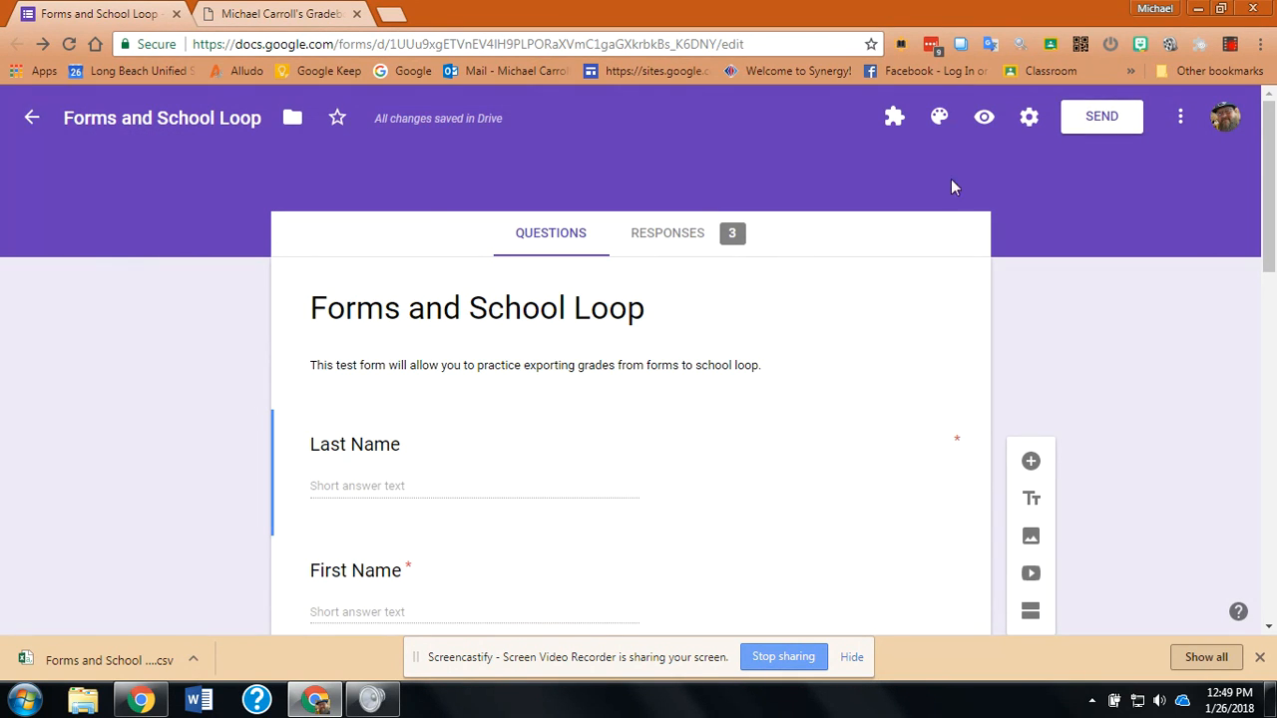
- Check the correct answer and points in the answer key for "The sky is...", and go back to editing the question
left_click_drag(1267, 255, 1269, 389)
left_click(627, 399)
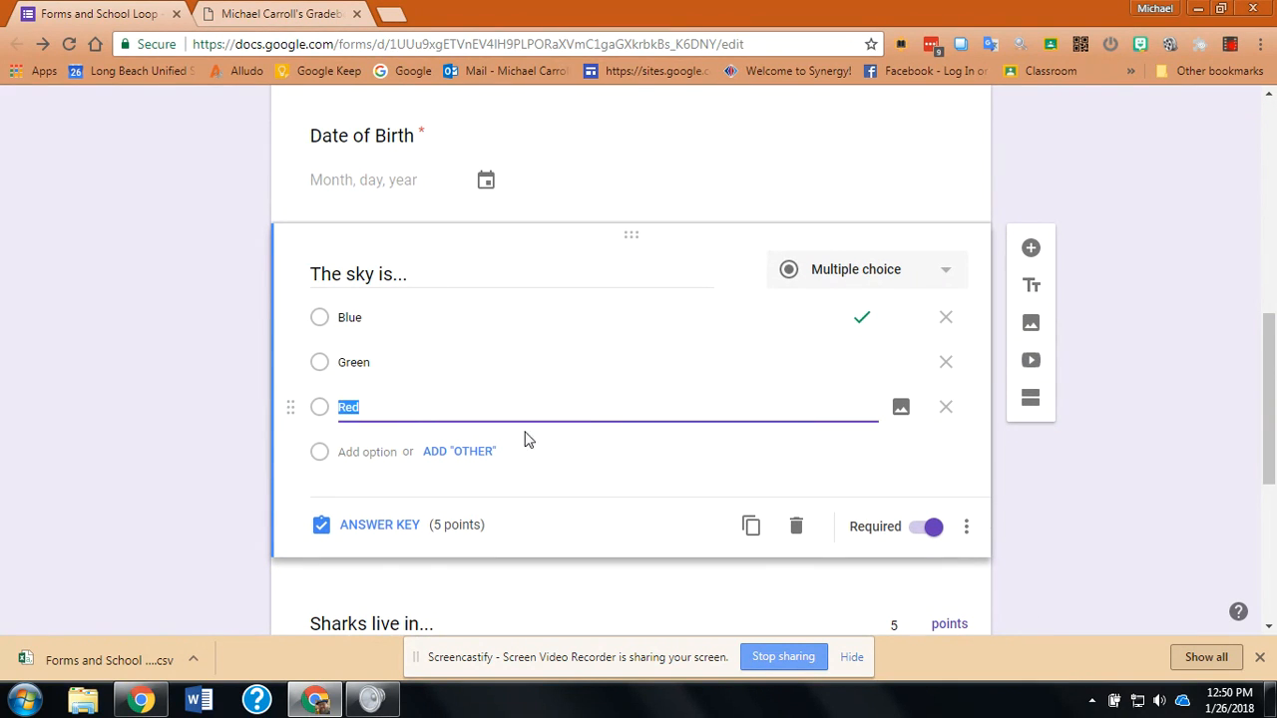
left_click(384, 517)
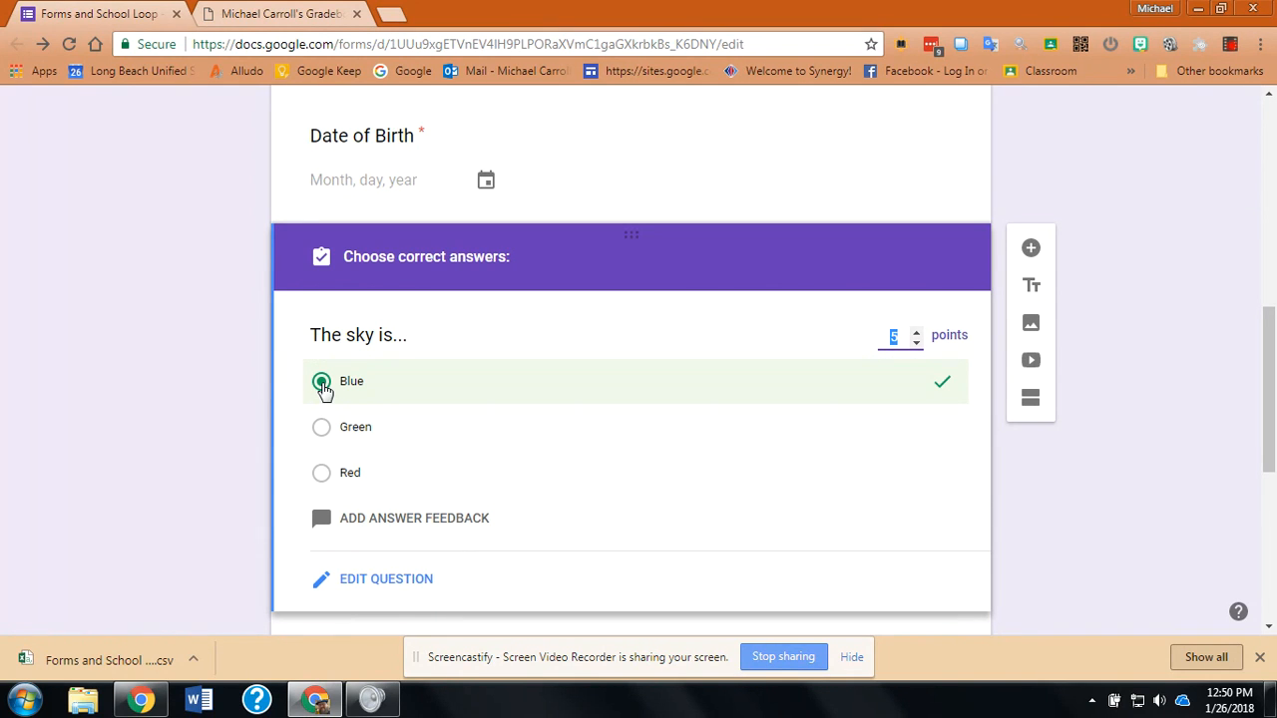
left_click(357, 585)
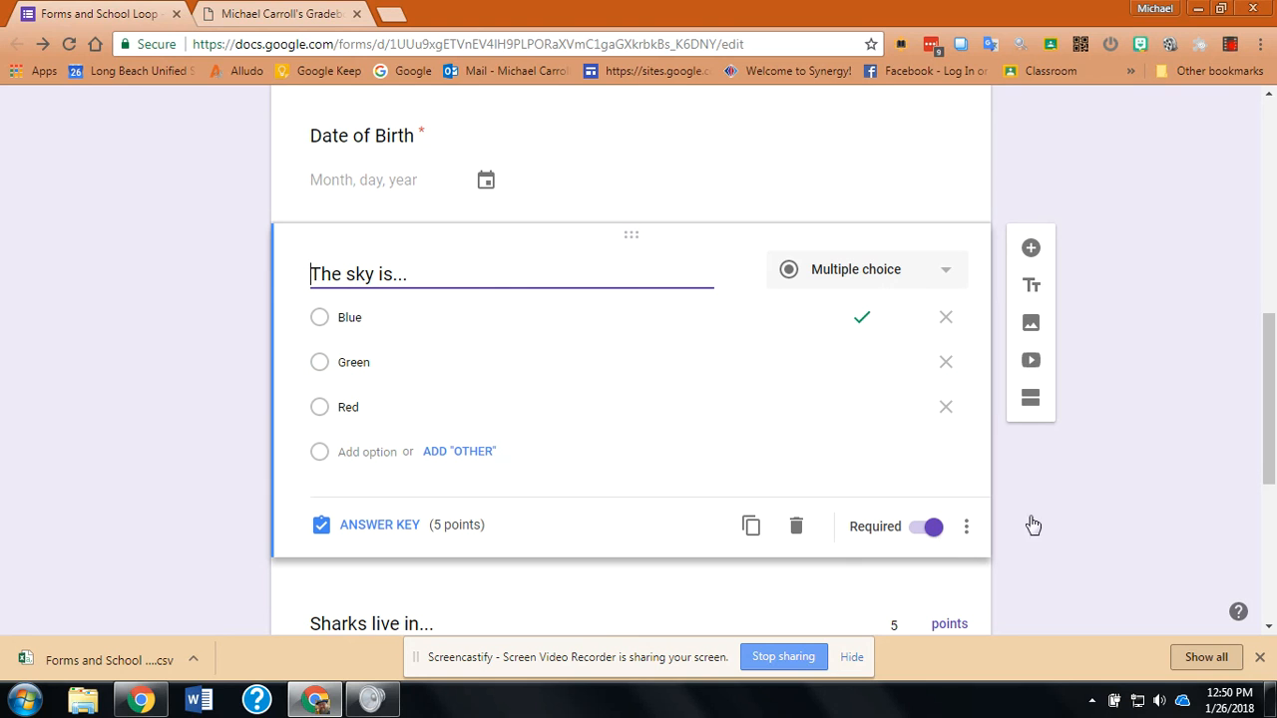
- Open the spreadsheet linked to the form's responses
left_click_drag(1272, 465, 1272, 250)
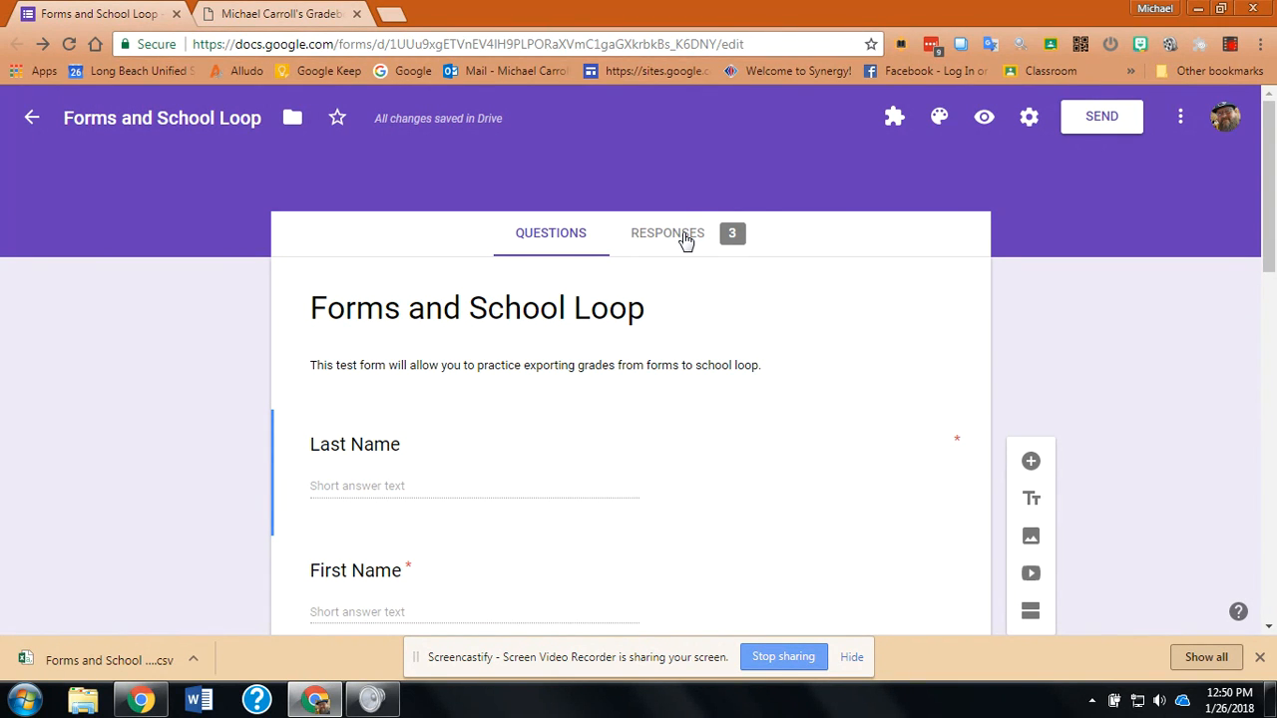
left_click(685, 241)
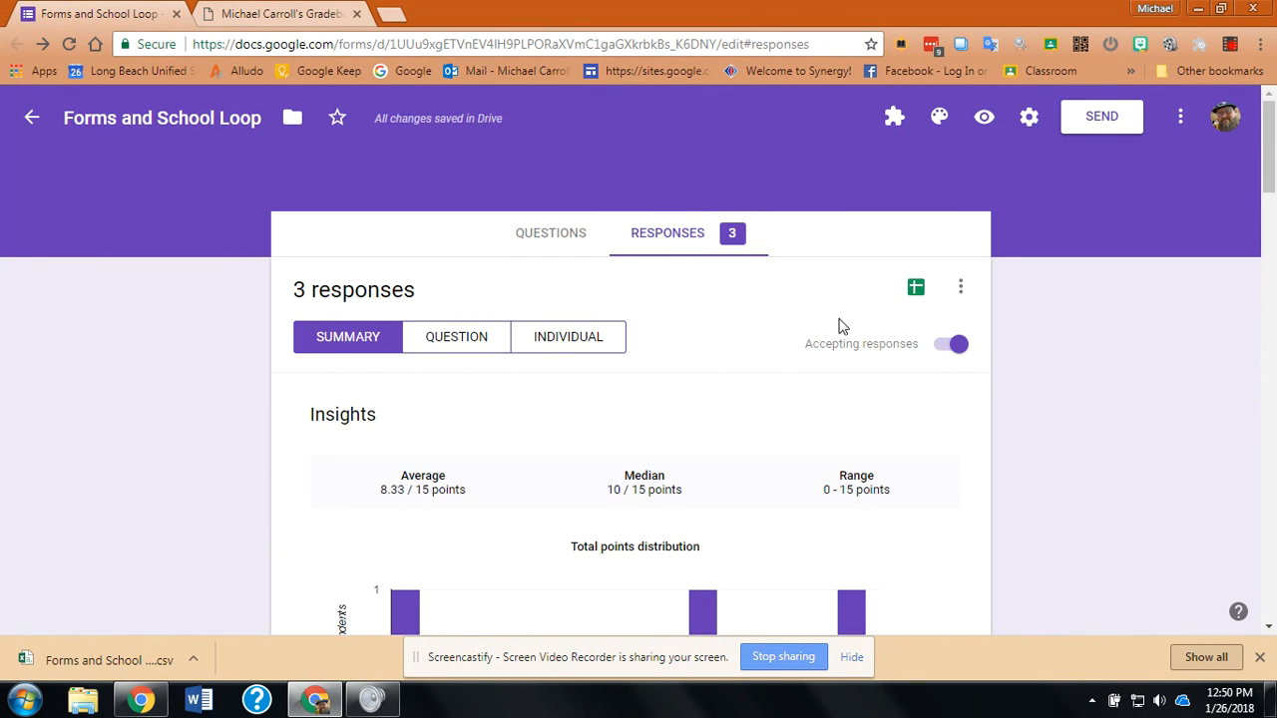
left_click(916, 289)
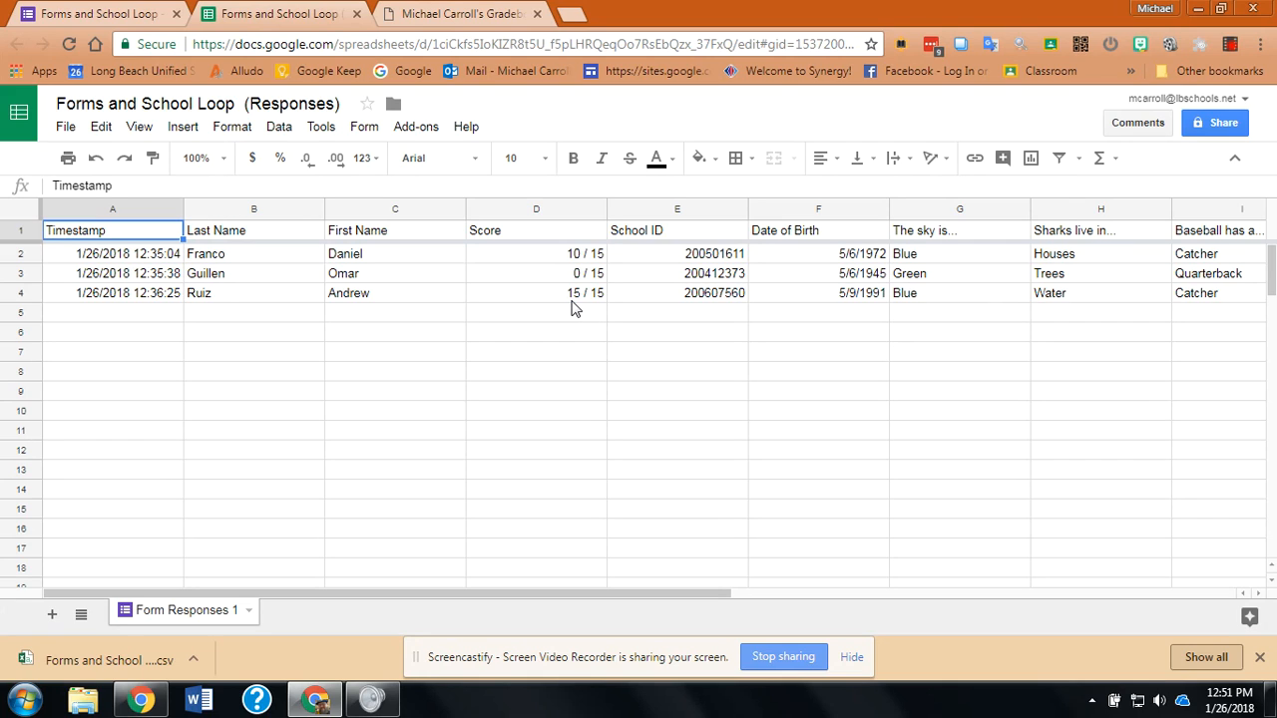
- Format the whole Score column with the Number format so the scores lose their "/ 15" part
left_click(537, 211)
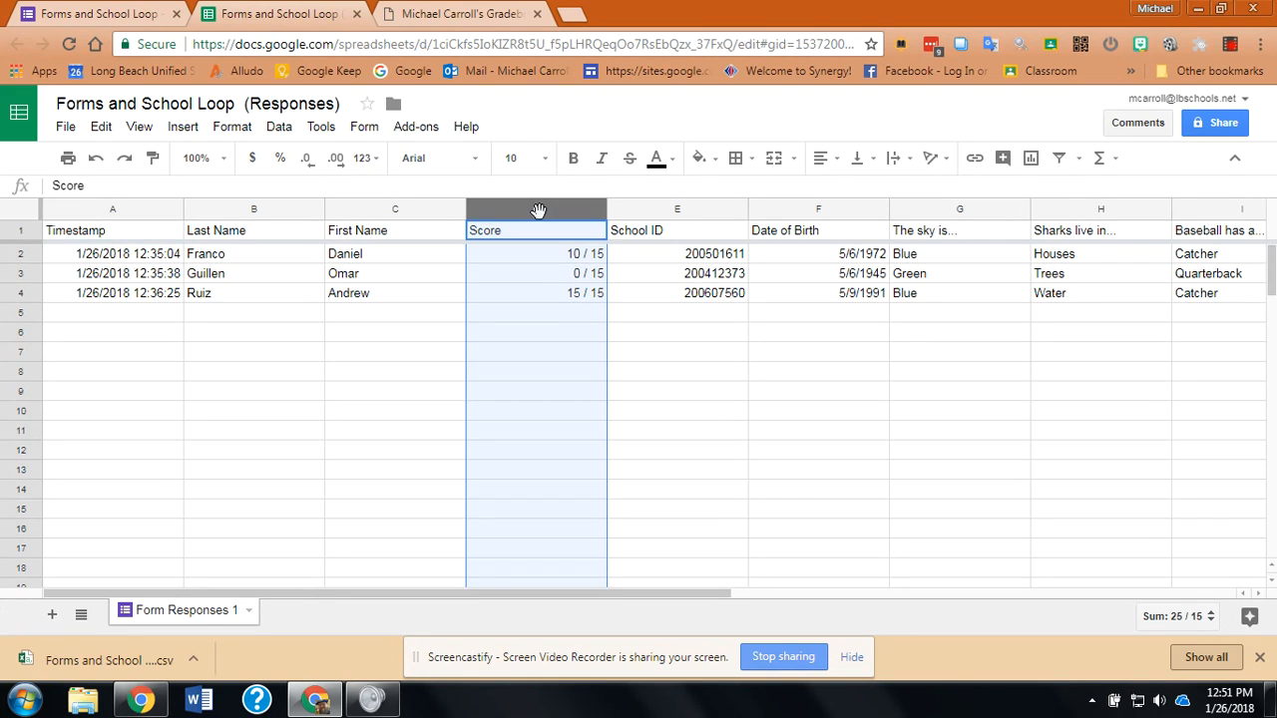
left_click(235, 128)
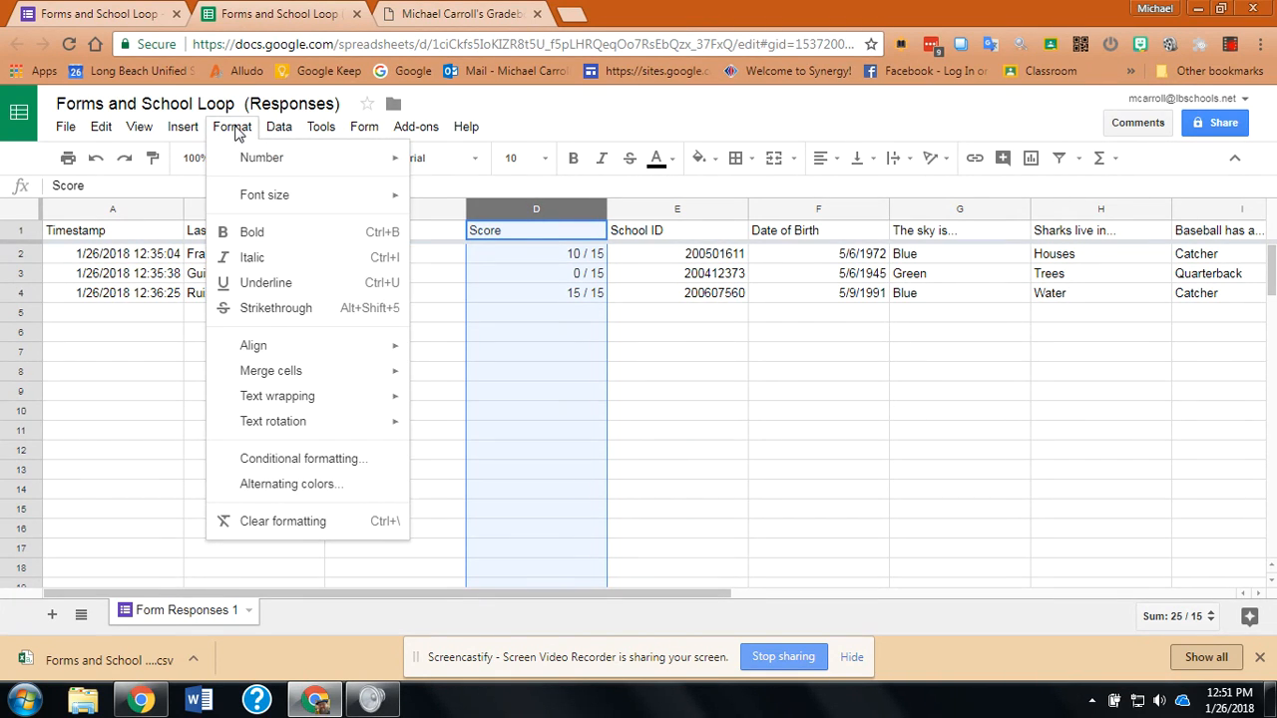
mouse_move(247, 159)
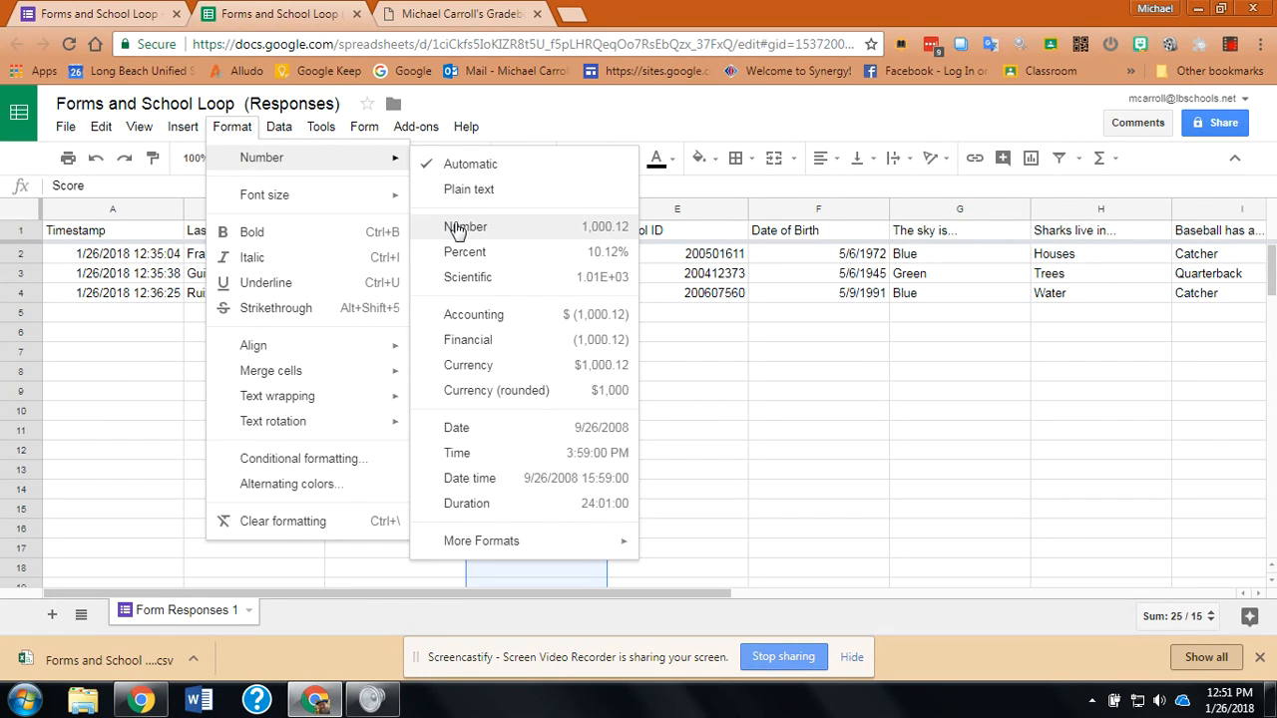
left_click(547, 123)
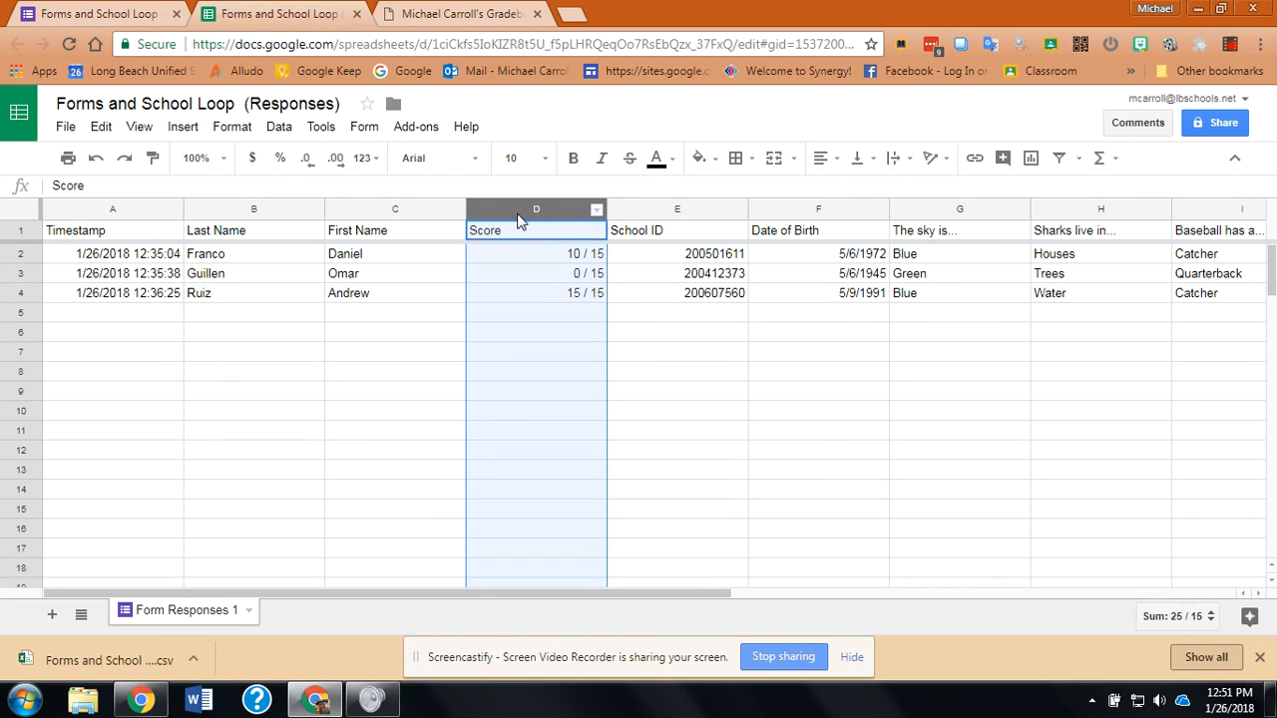
left_click(233, 130)
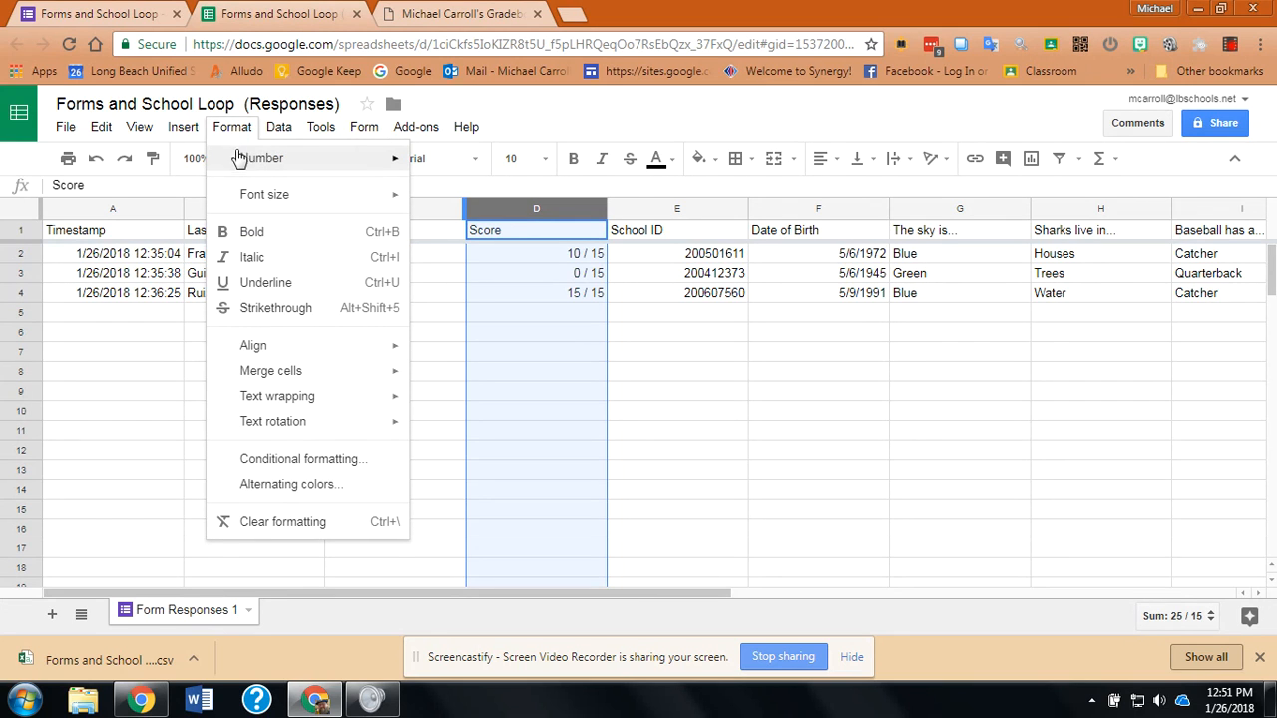
mouse_move(362, 163)
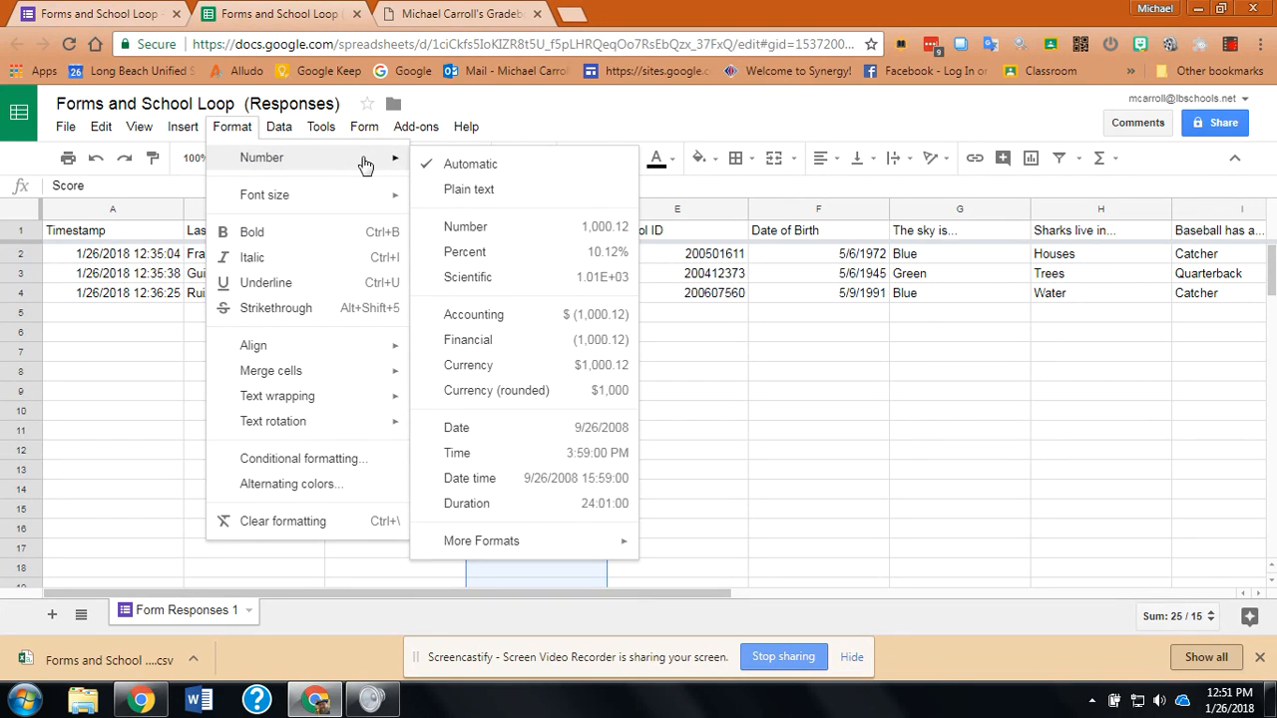
left_click(467, 228)
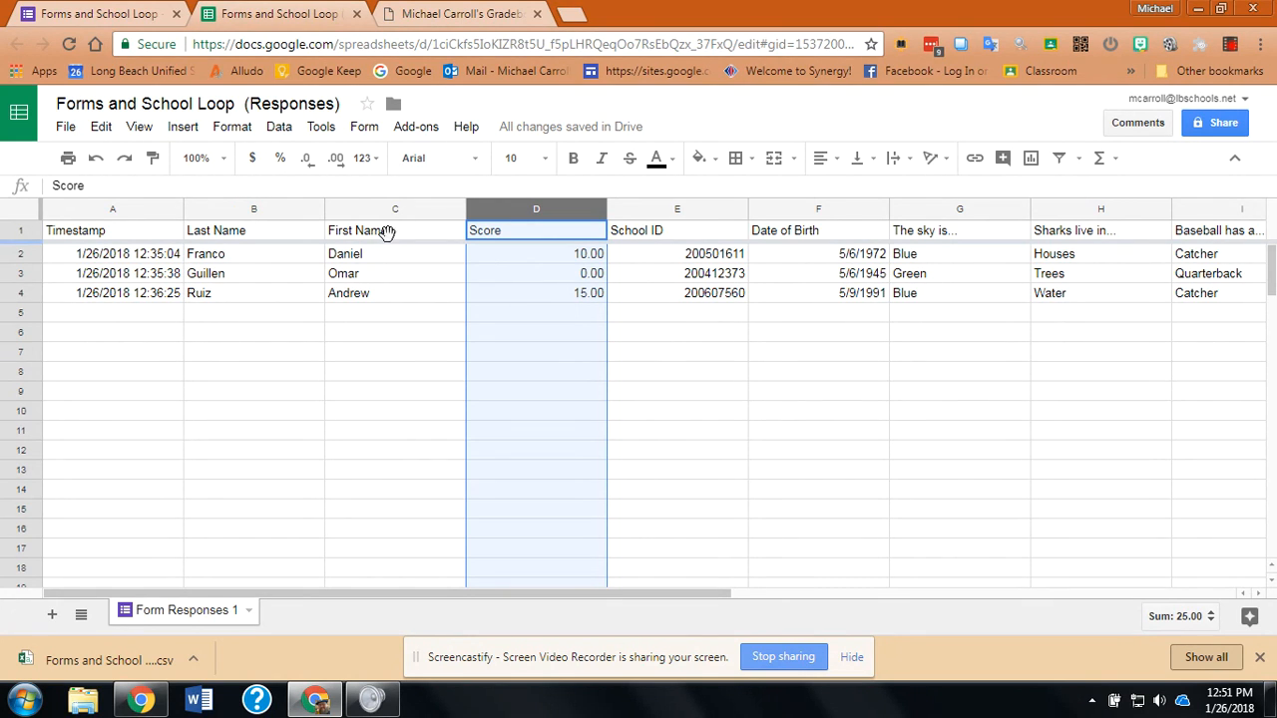
- Download the current response sheet as comma-separated values (.csv)
left_click(65, 129)
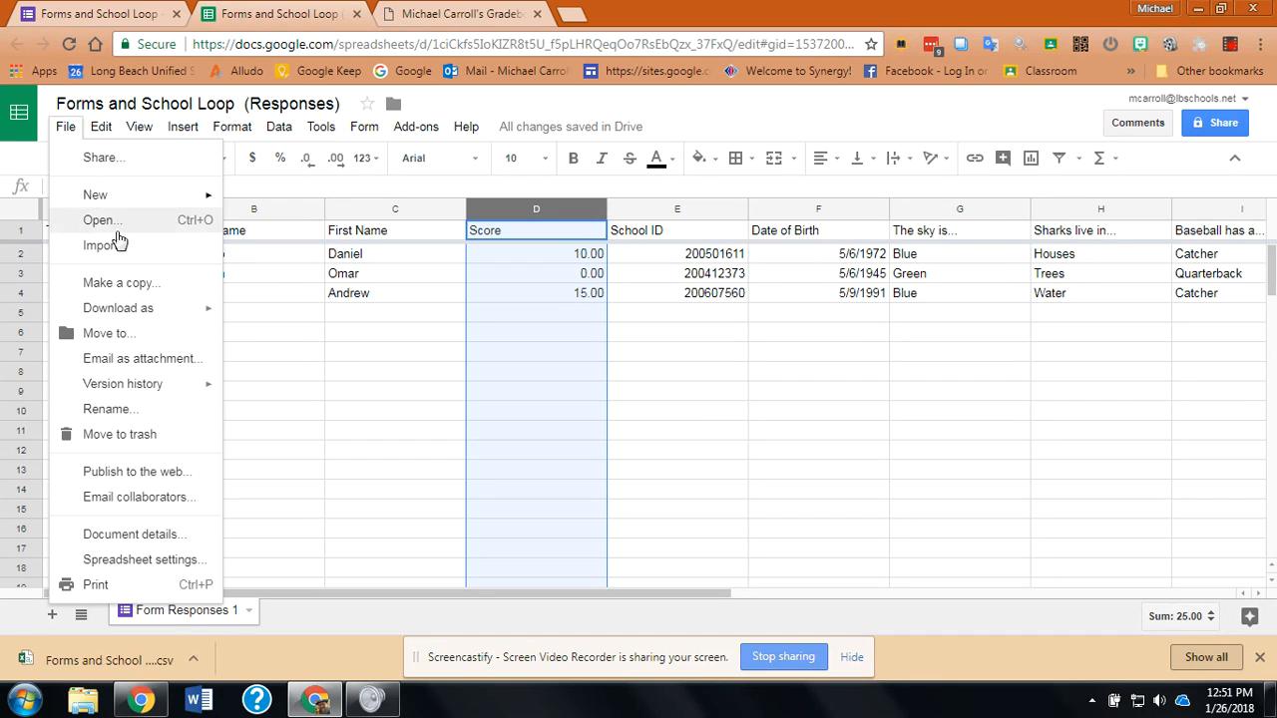
mouse_move(146, 313)
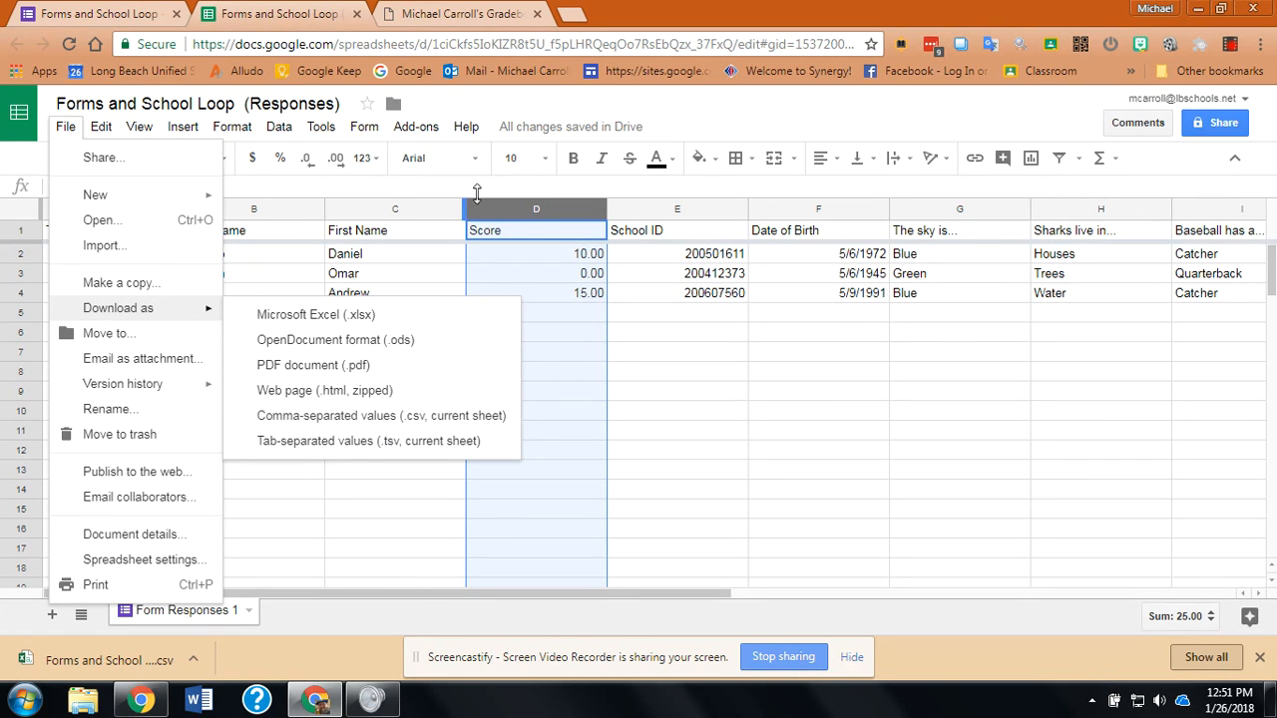
left_click(503, 108)
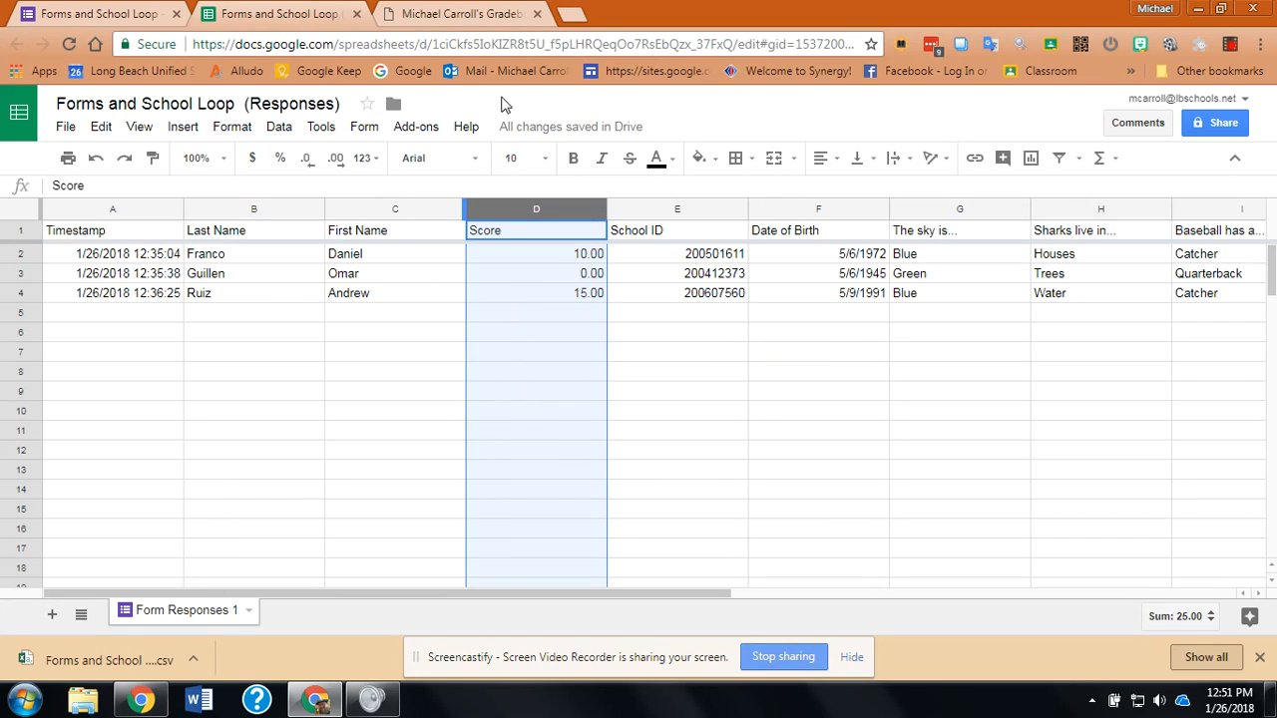
left_click(63, 133)
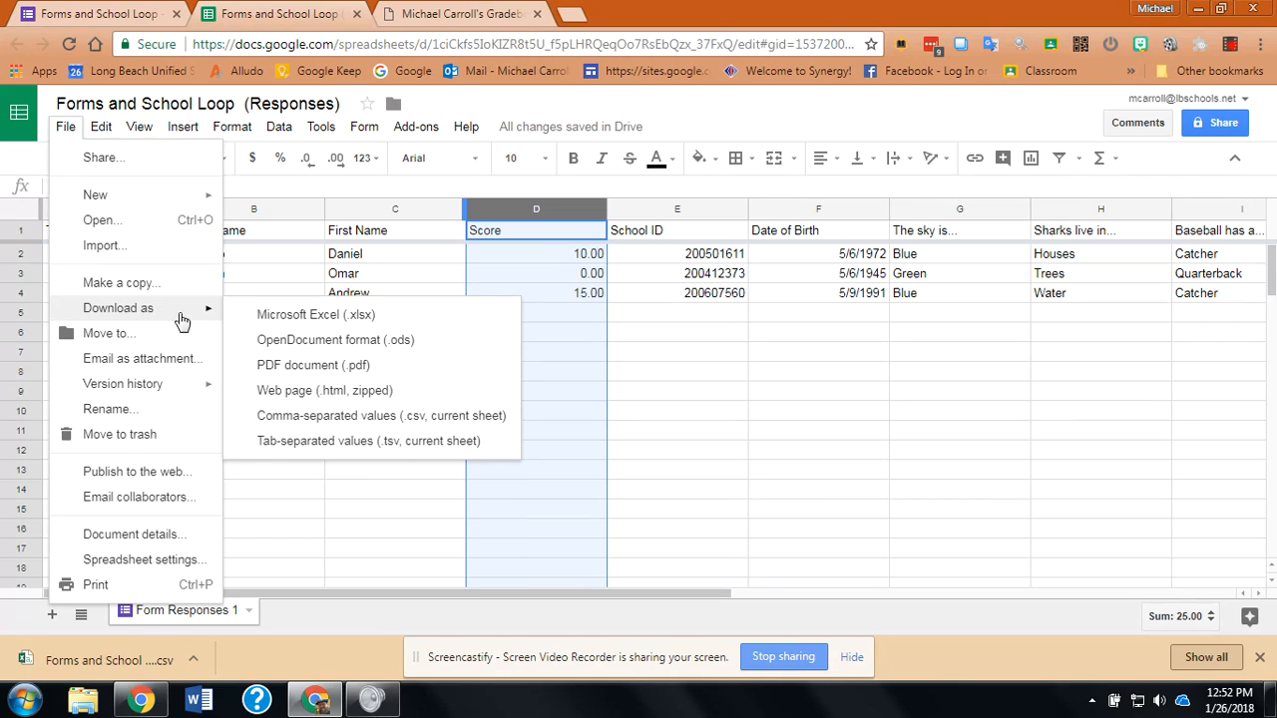
left_click(309, 416)
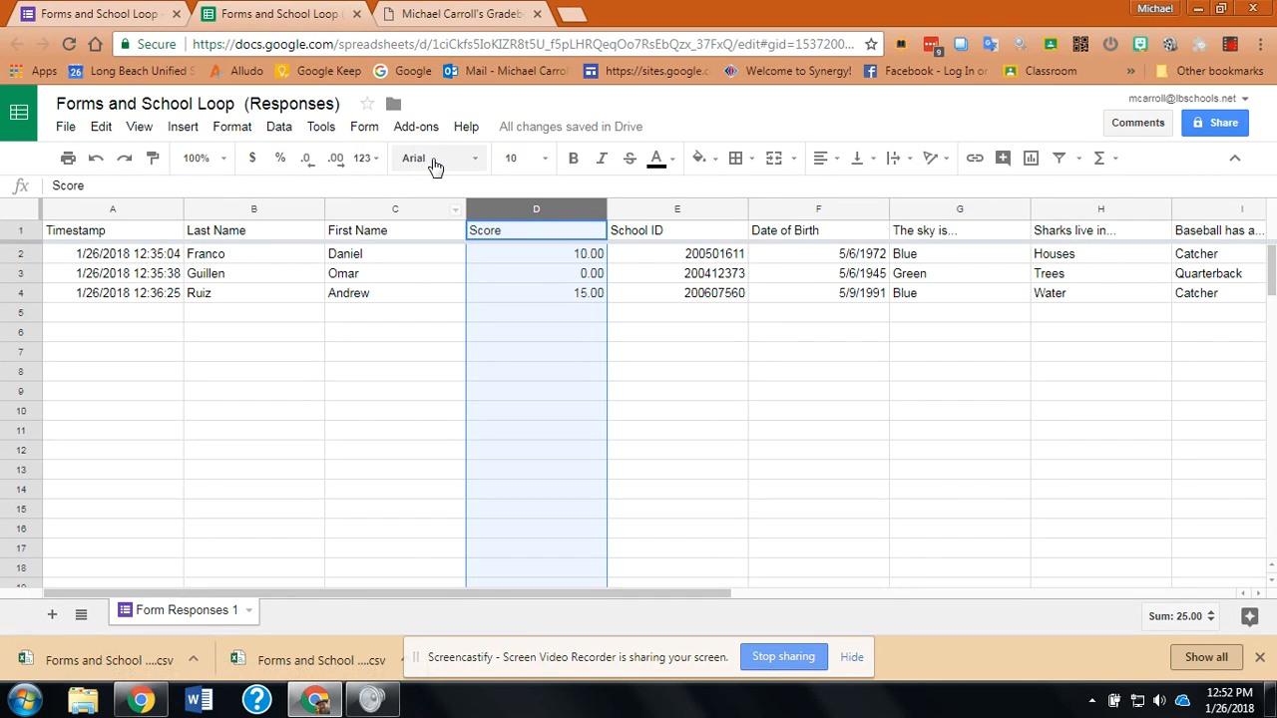
- Switch to the School Loop gradebook and open the Forms Import assignment's scoresheet from the period 6 grades
left_click(454, 13)
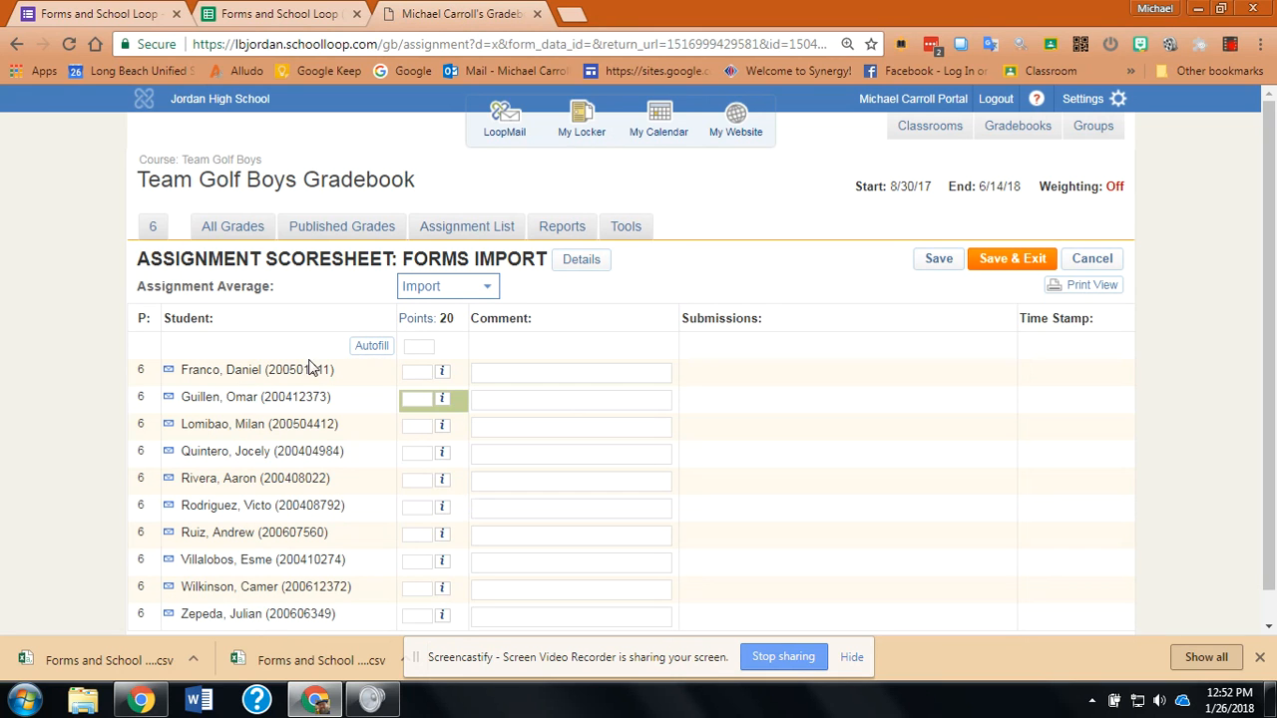
left_click(152, 228)
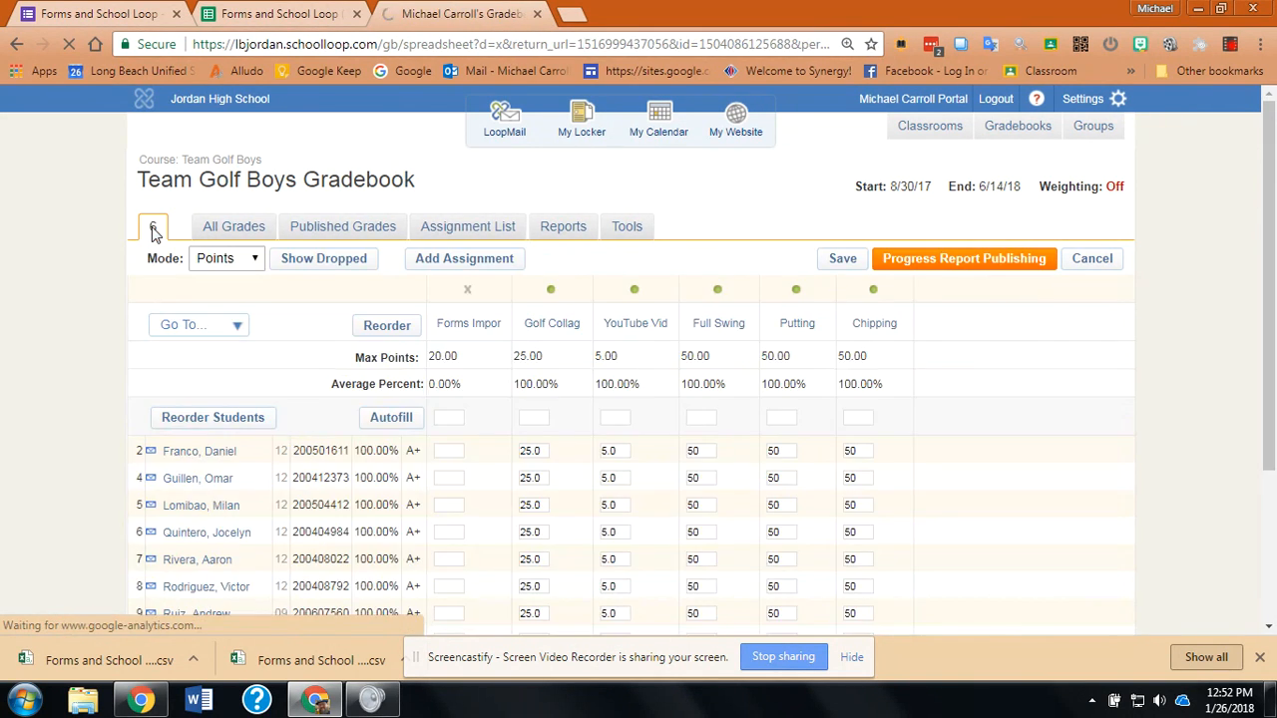
mouse_move(441, 329)
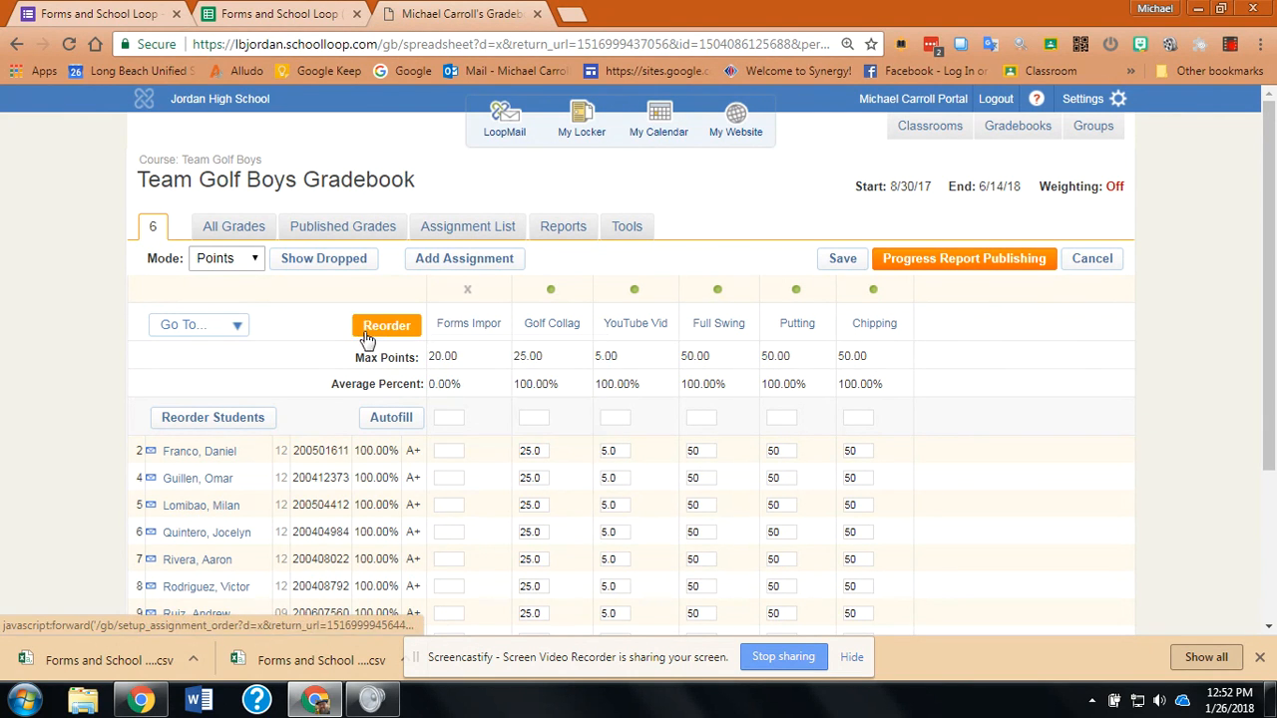
mouse_move(764, 329)
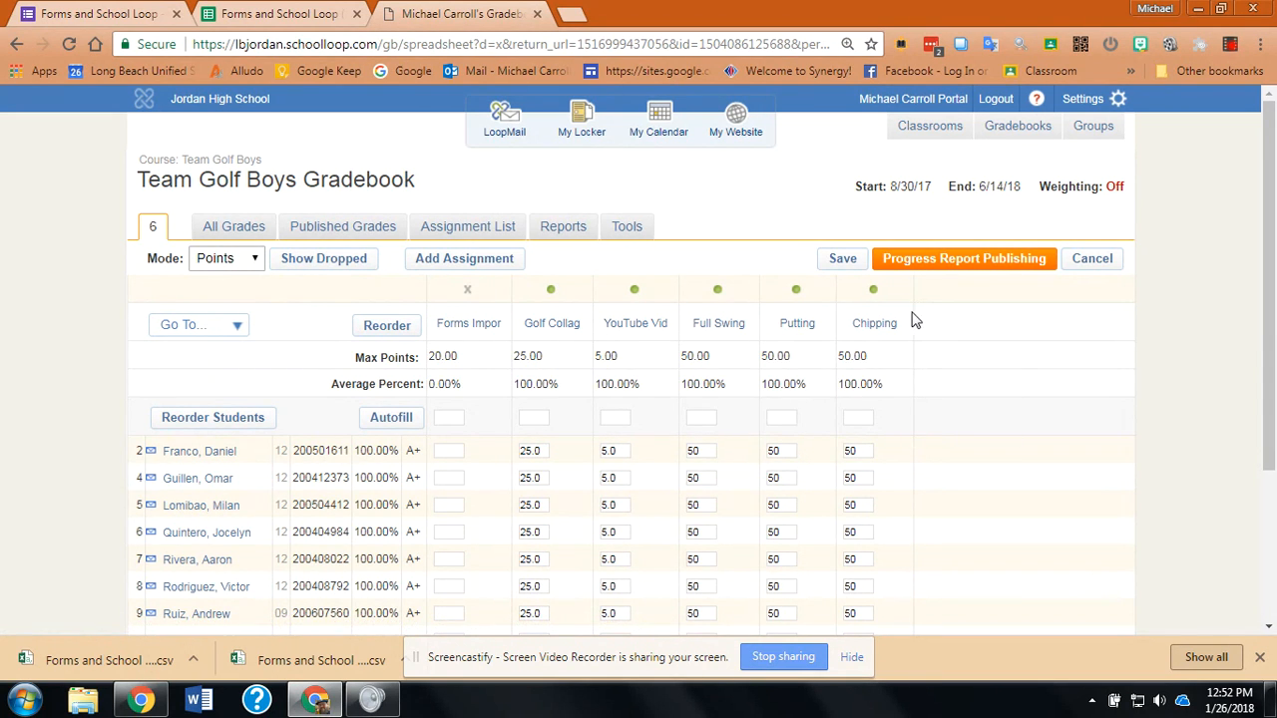
left_click(480, 329)
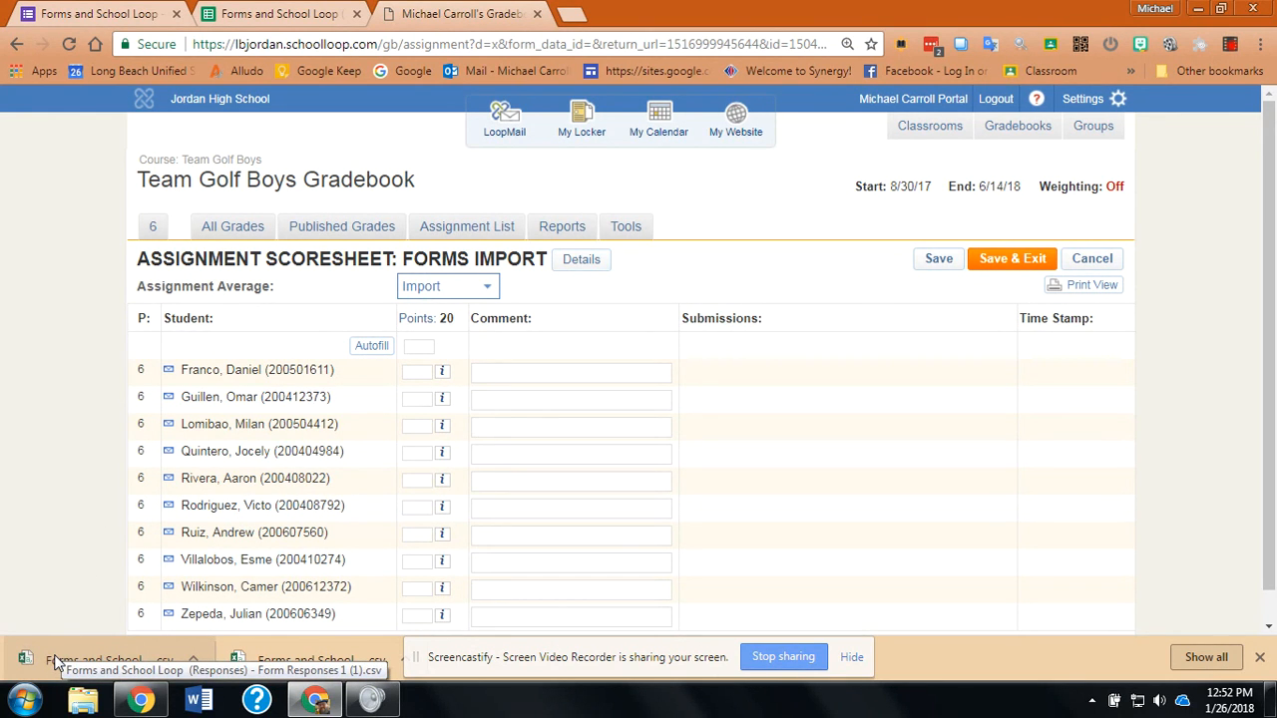
- Import the downloaded file "Forms and School Loop (Responses) - Form Responses 1 (1).csv" into the Forms Import scoresheet with the score column as Grade
left_click_drag(57, 663, 432, 473)
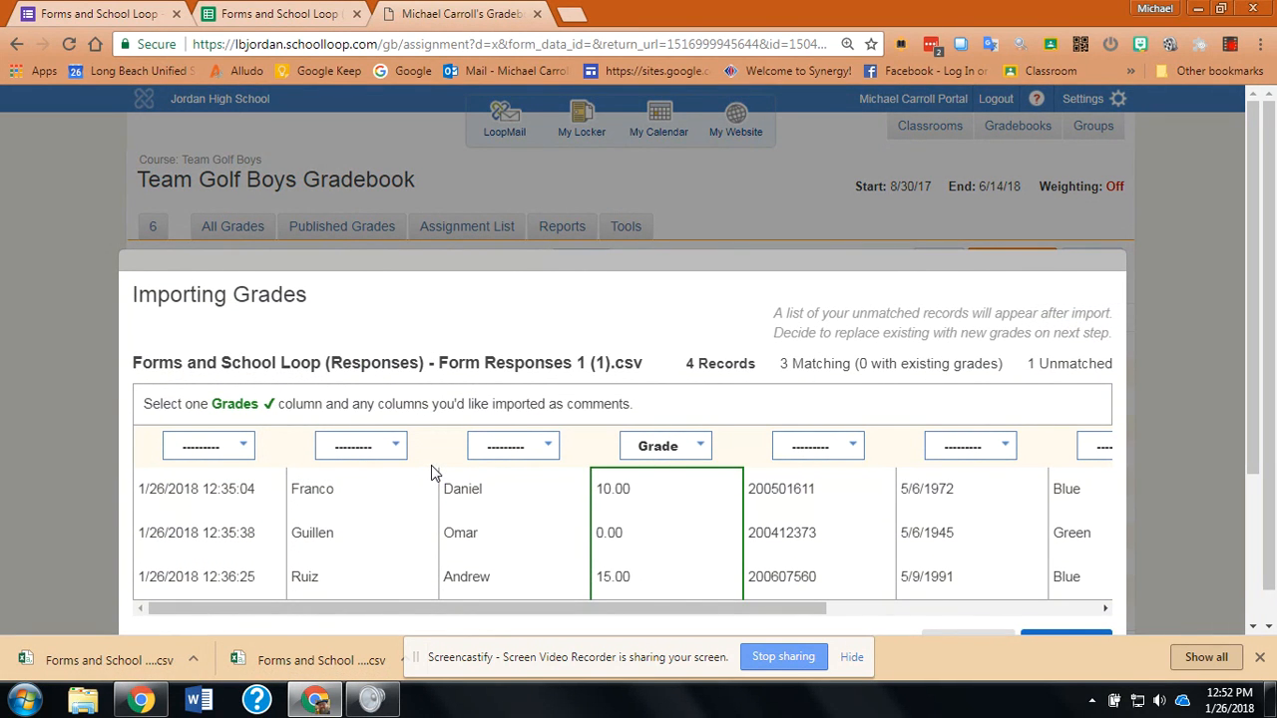
left_click(1255, 331)
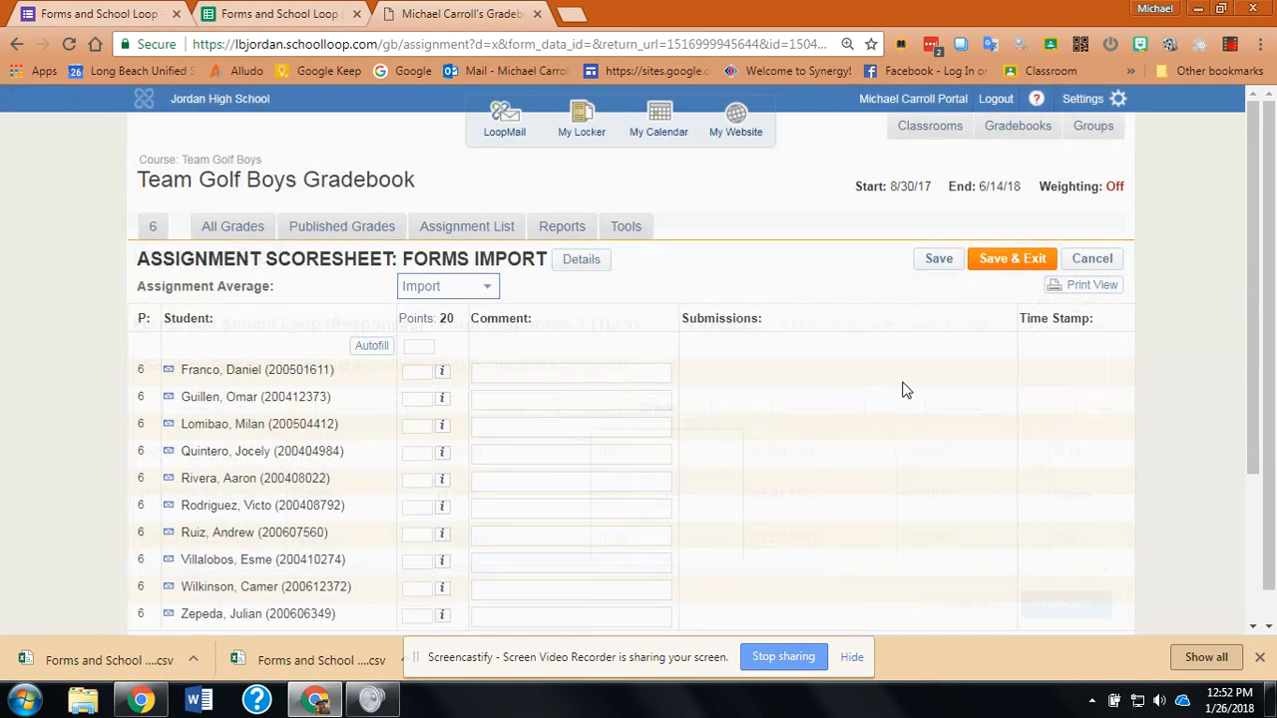
left_click_drag(62, 646, 432, 476)
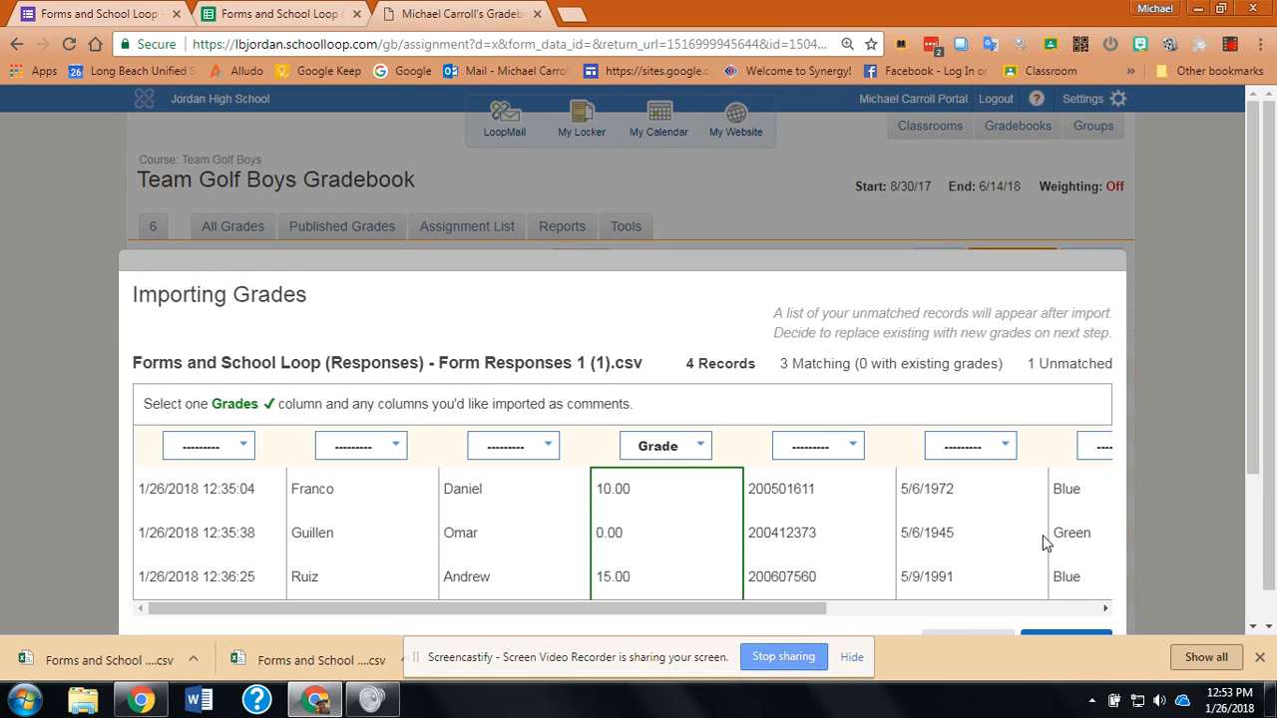
scroll(1044, 542, "down", 1)
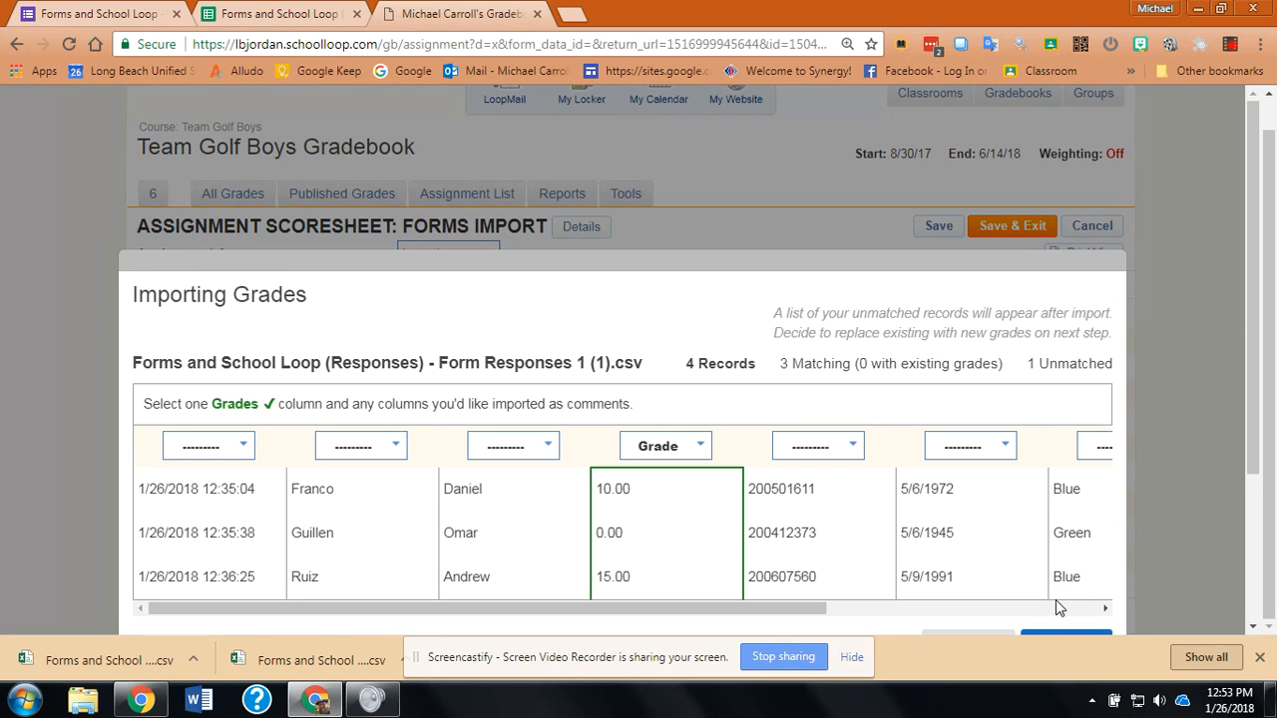
scroll(1031, 582, "down", 2)
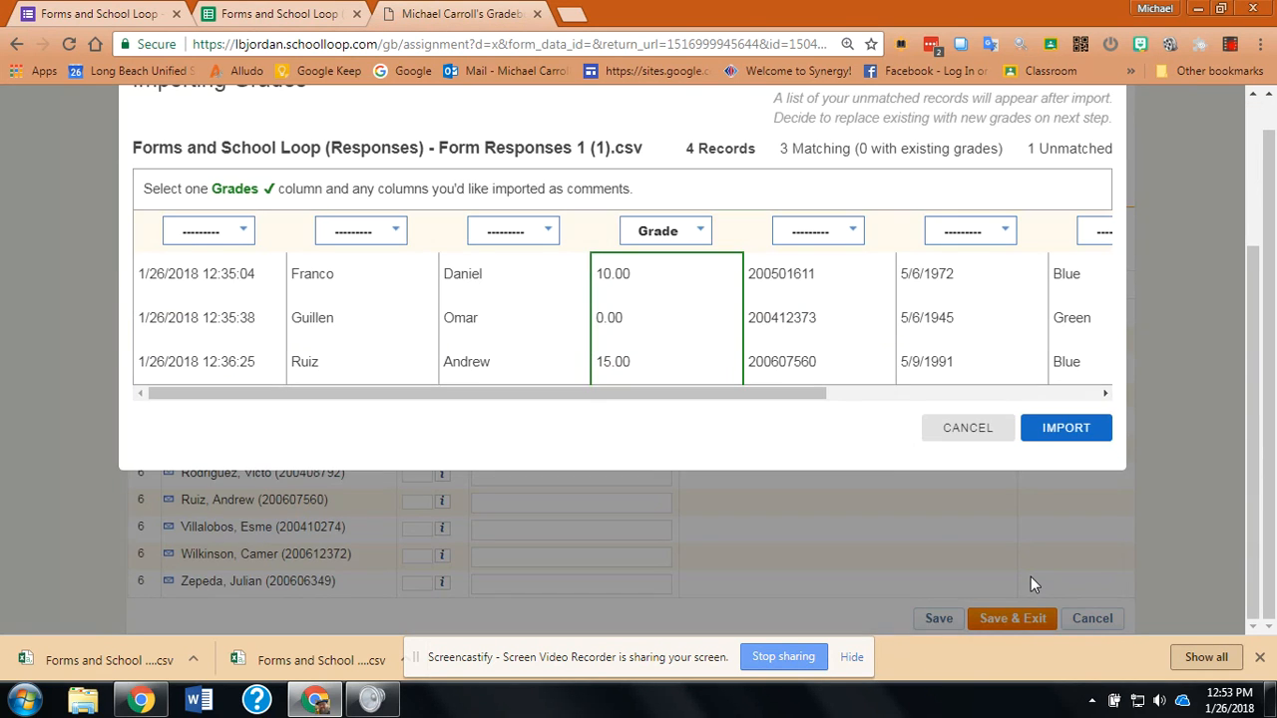
left_click(1063, 428)
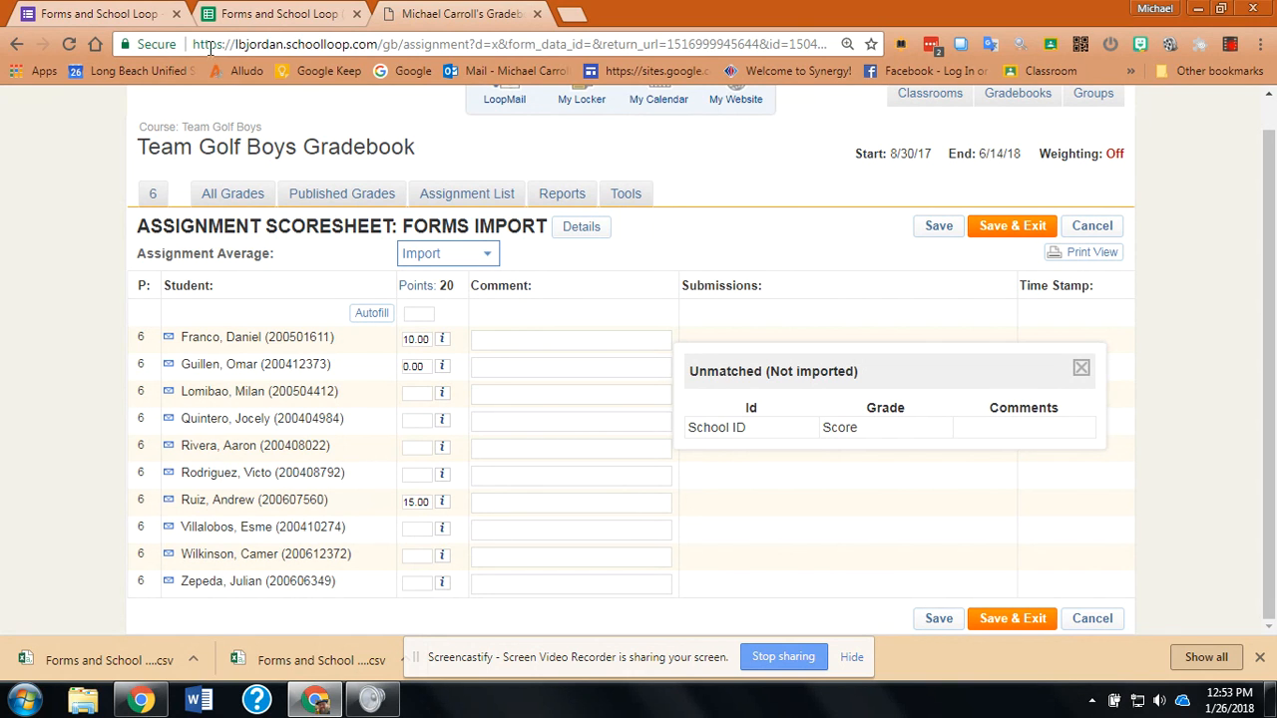
- Return to the Forms and School Loop form and turn on "Collect email addresses" in its general settings
left_click(135, 17)
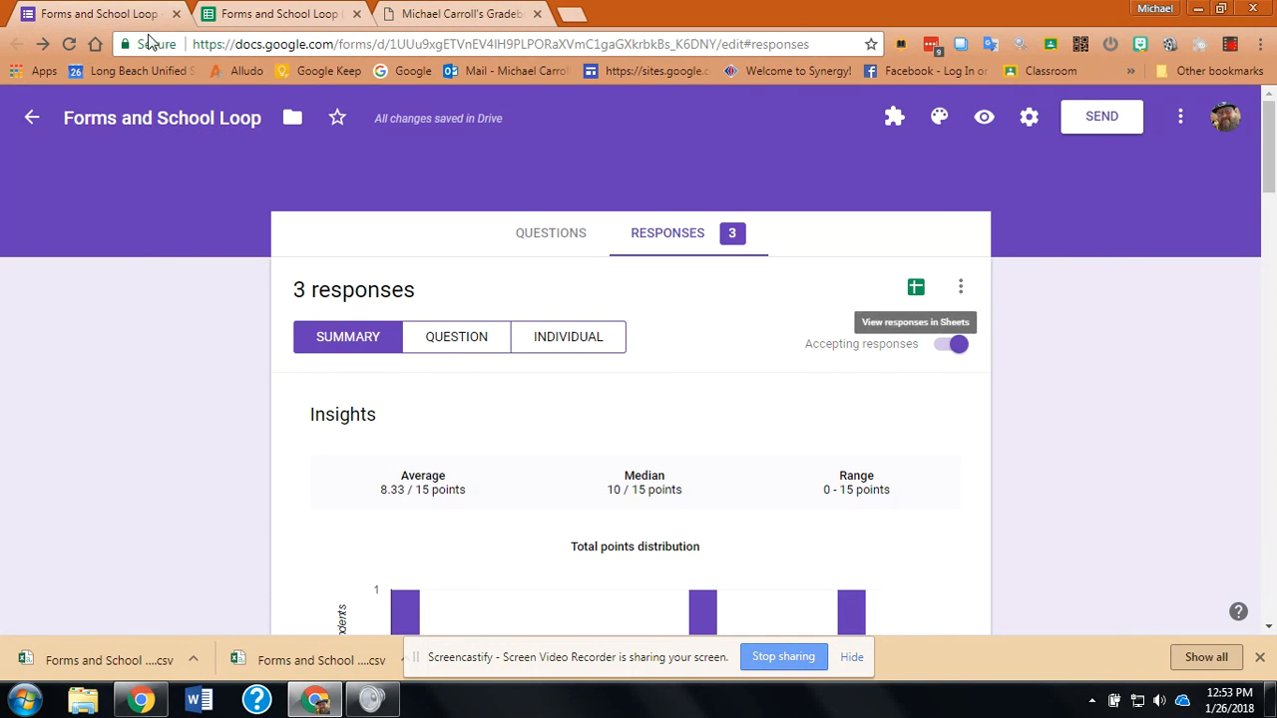
left_click_drag(1267, 147, 1267, 145)
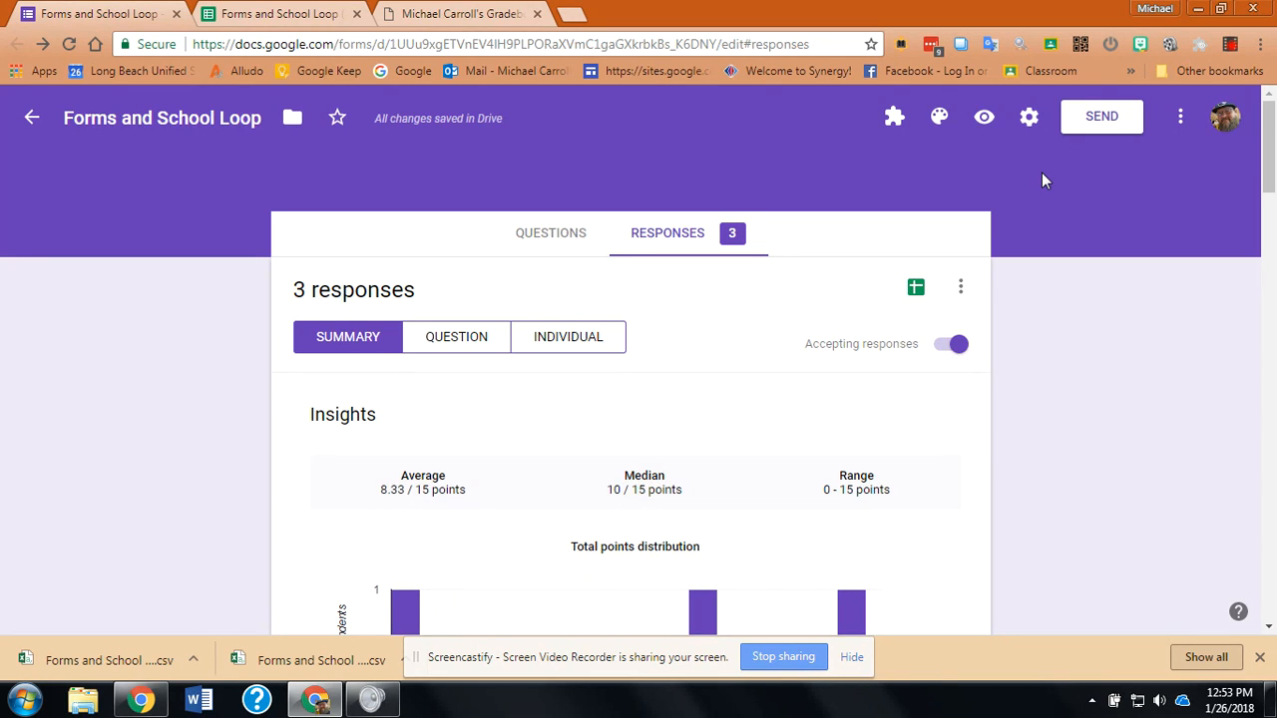
left_click(1029, 120)
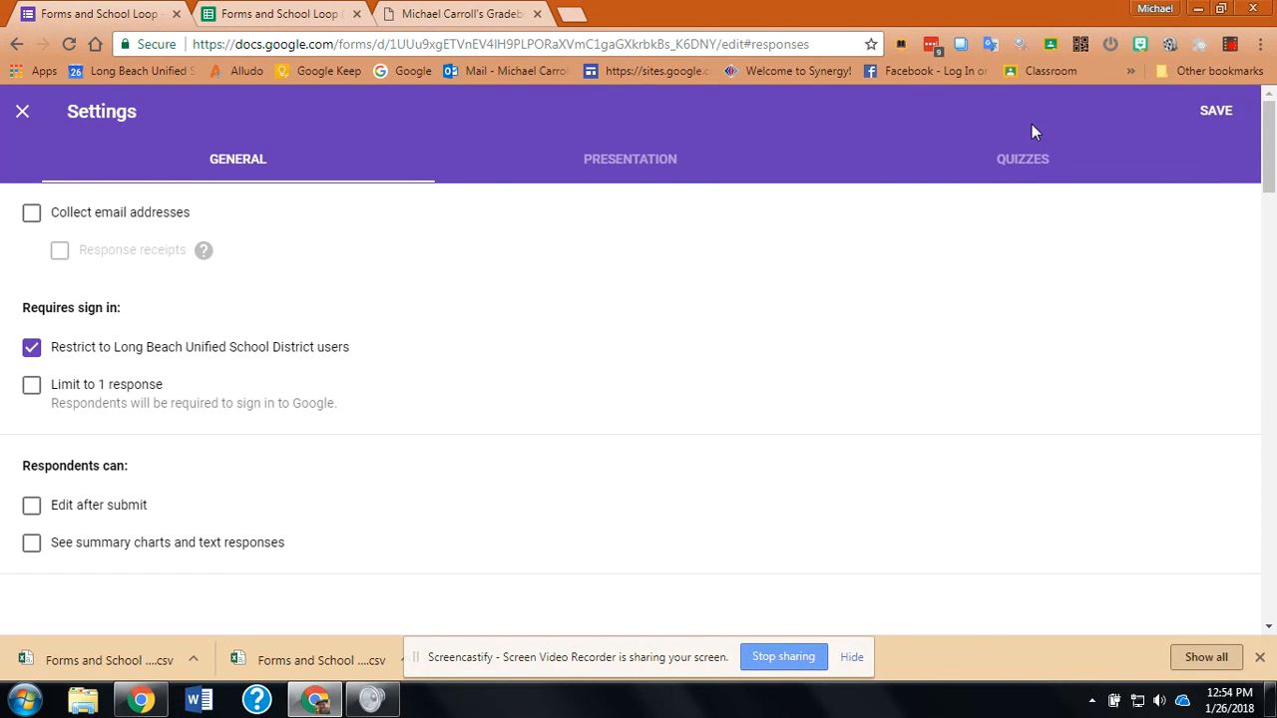
left_click(37, 220)
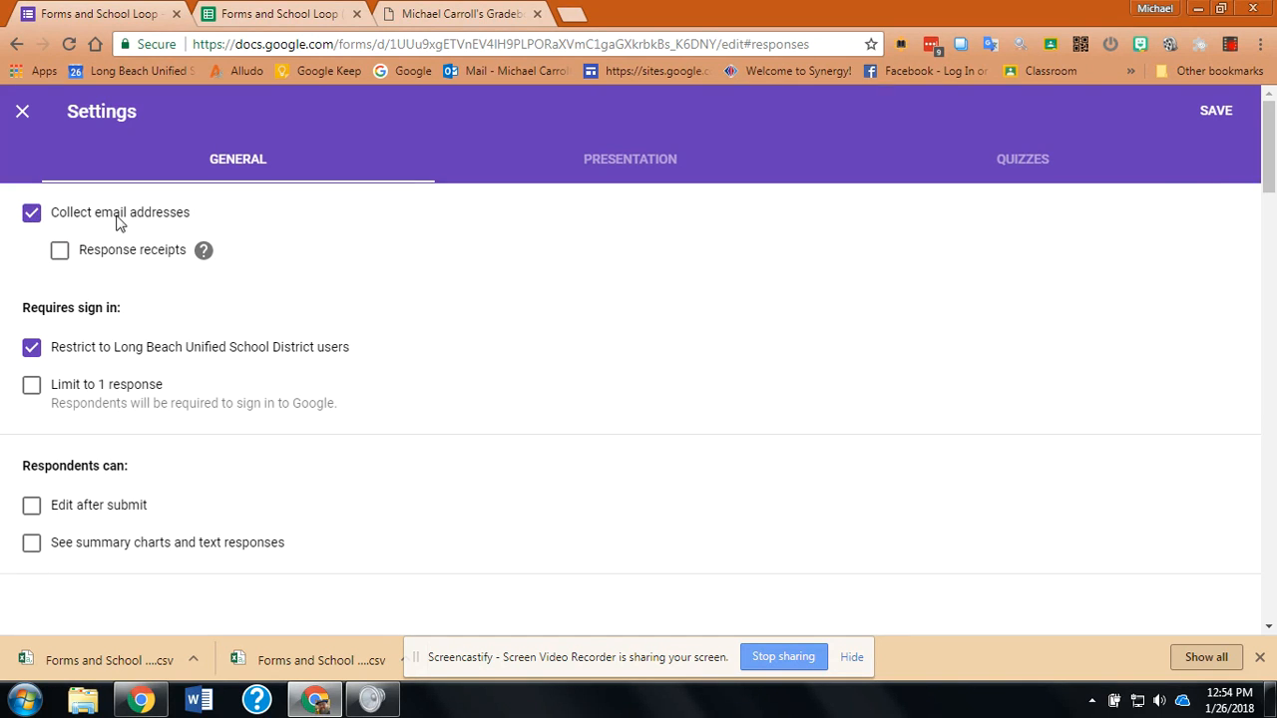